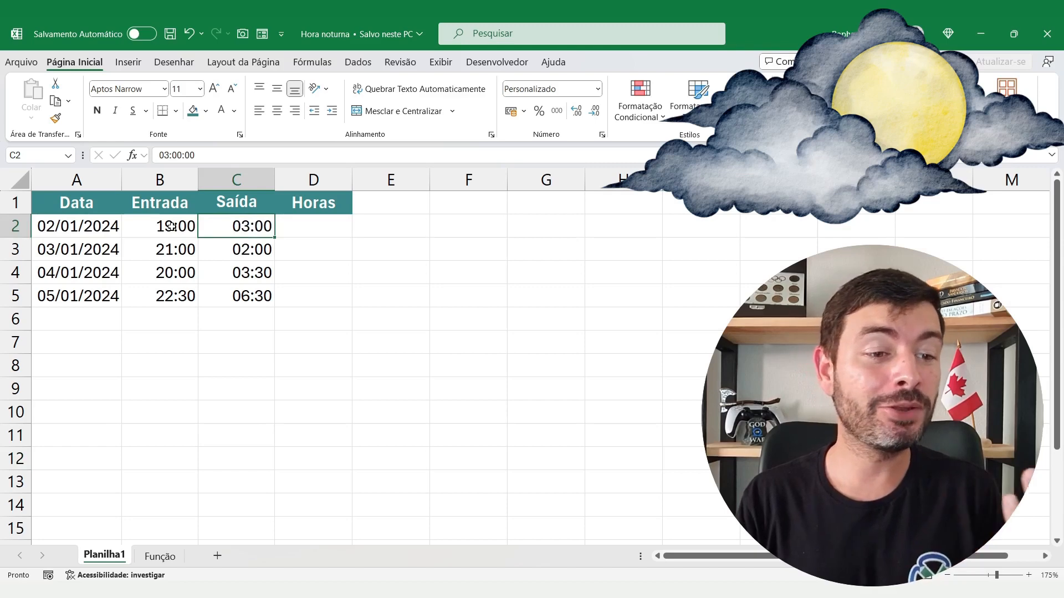
Calculate the hours for 02/01/2024 in D2 by subtracting the Entrada time from the Saída time with =C2-B2.
left_click(171, 226)
left_click(308, 232)
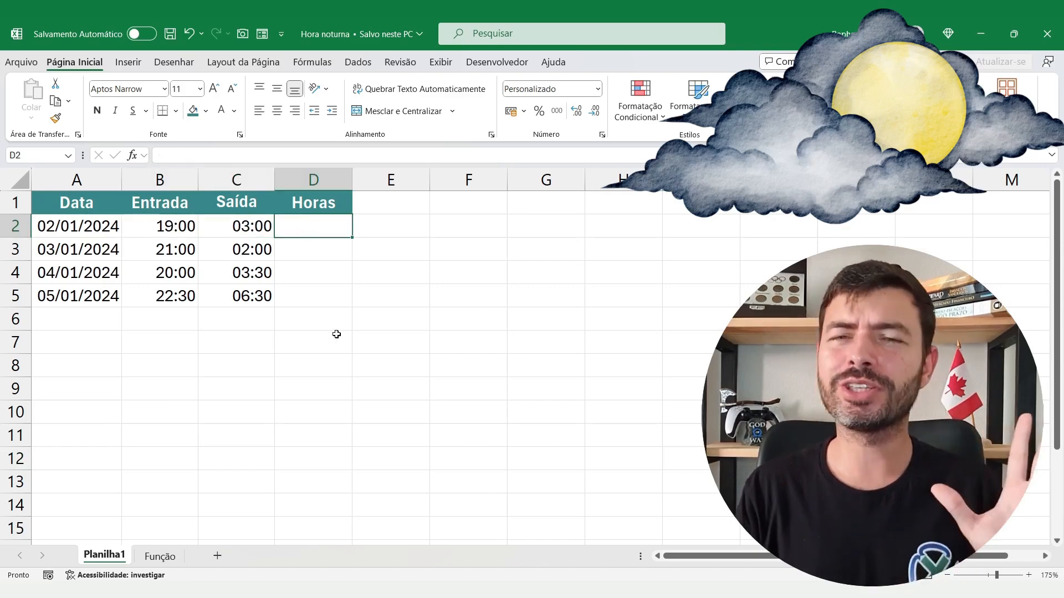
type("=")
left_click(258, 227)
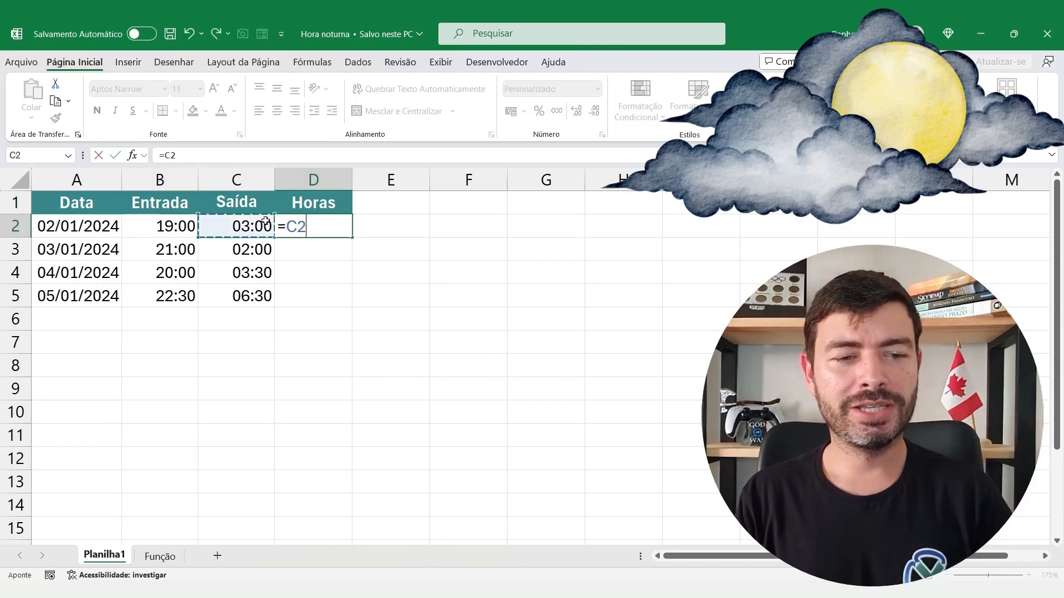
type("-")
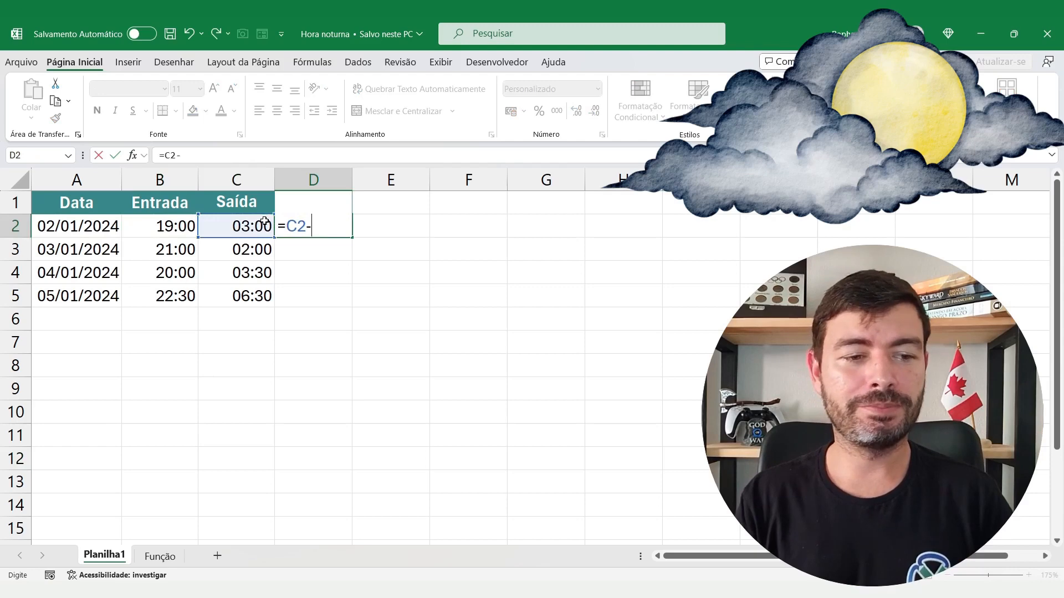
left_click(169, 226)
key("Return")
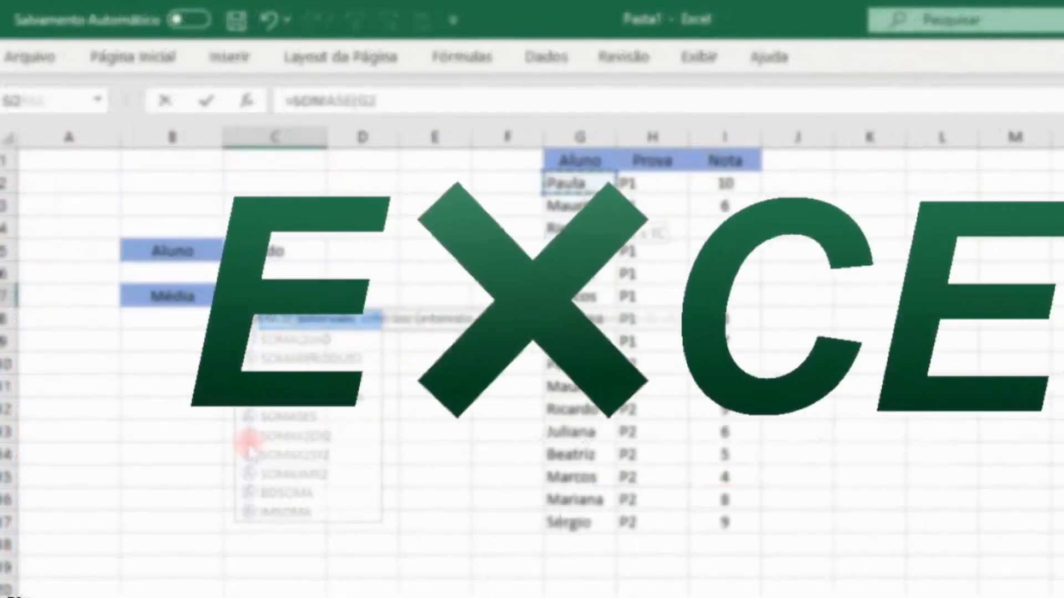
left_click_drag(577, 410, 578, 523)
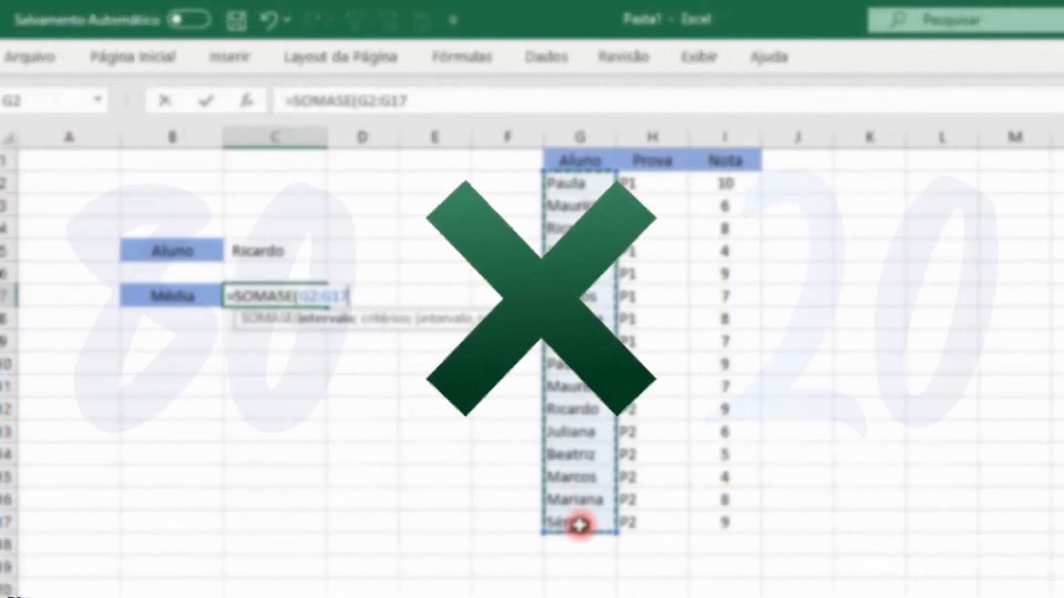
type(";")
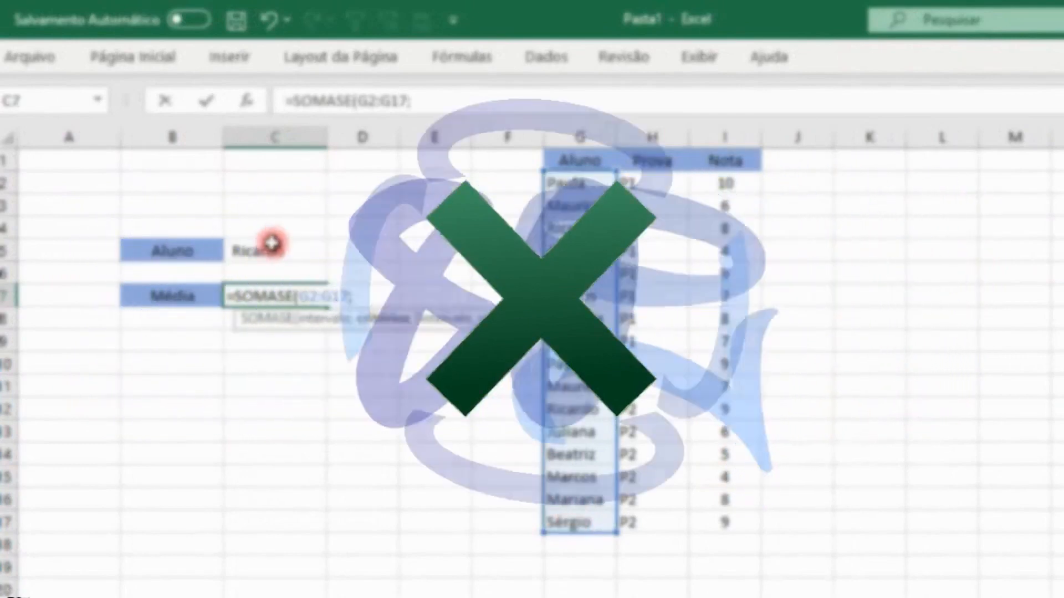
left_click(272, 242)
type(";")
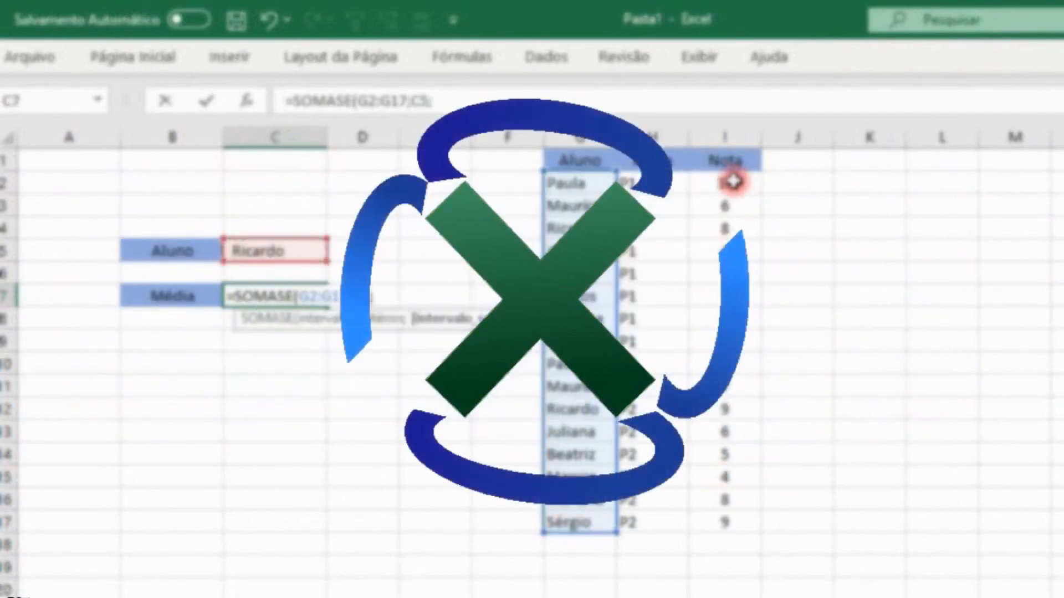
left_click_drag(733, 180, 720, 496)
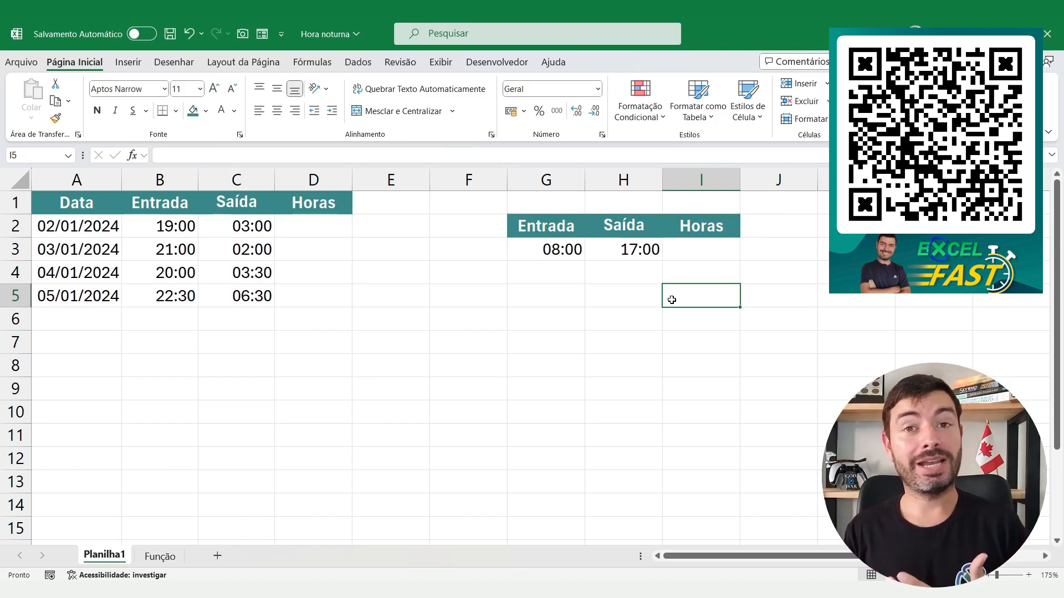
Calculate the daytime shift's hours in I3 of the small example table with =H3-G3.
left_click(691, 257)
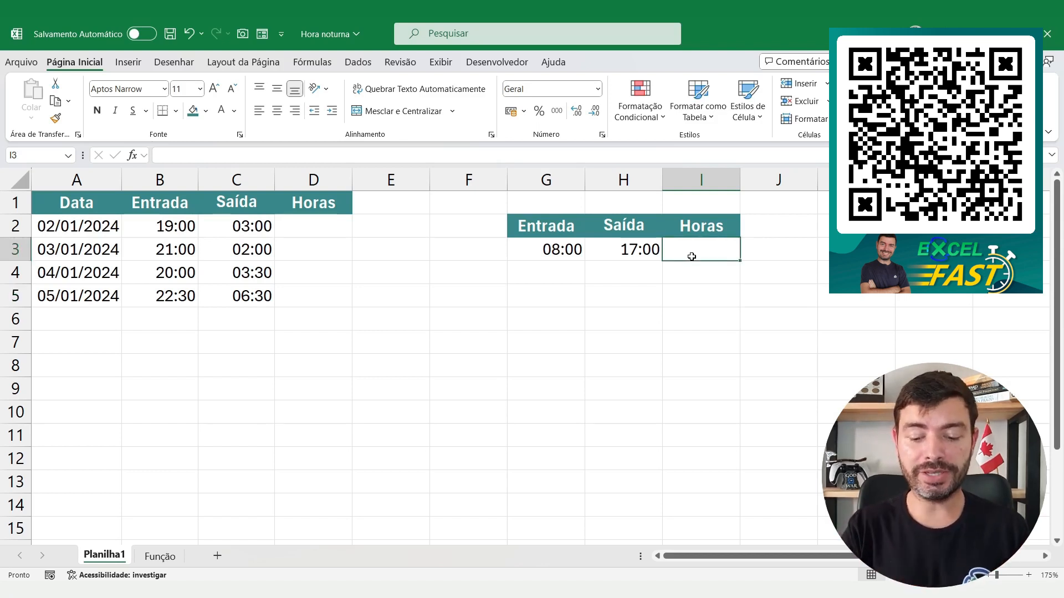
type("=")
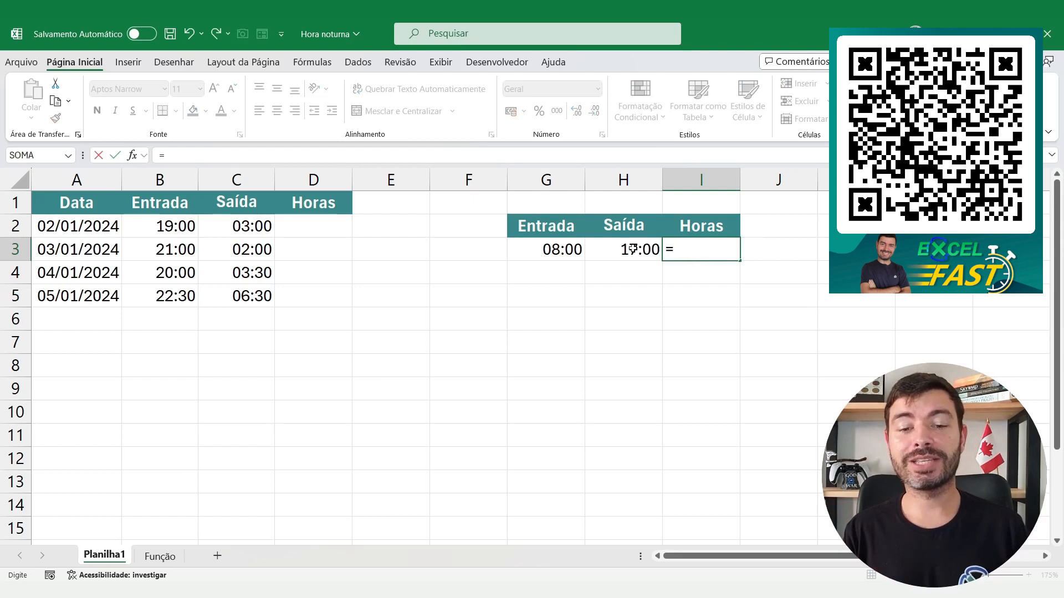
left_click(632, 249)
type("-")
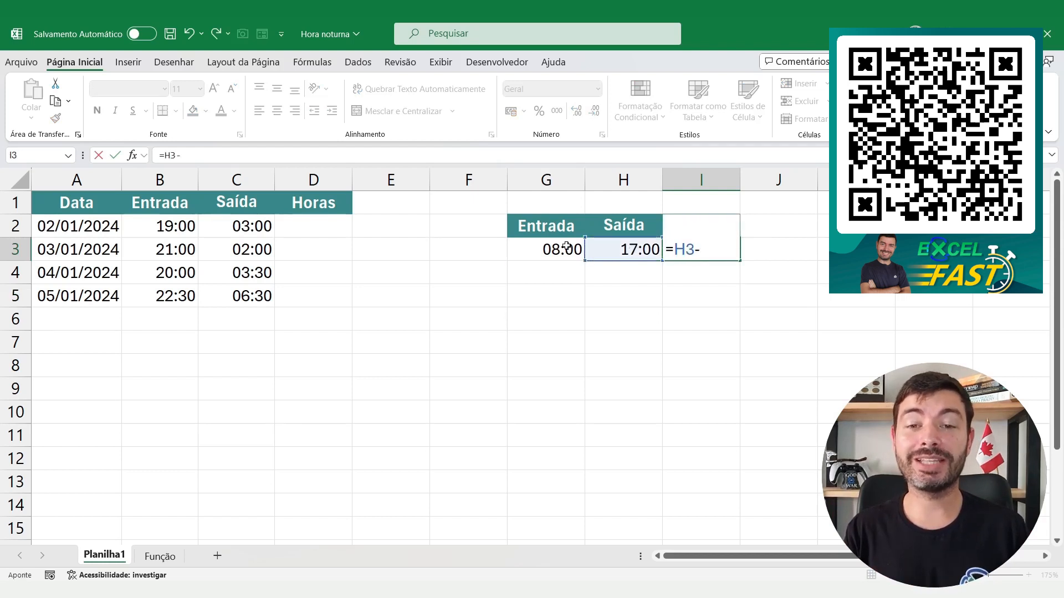
left_click(568, 249)
key("Return")
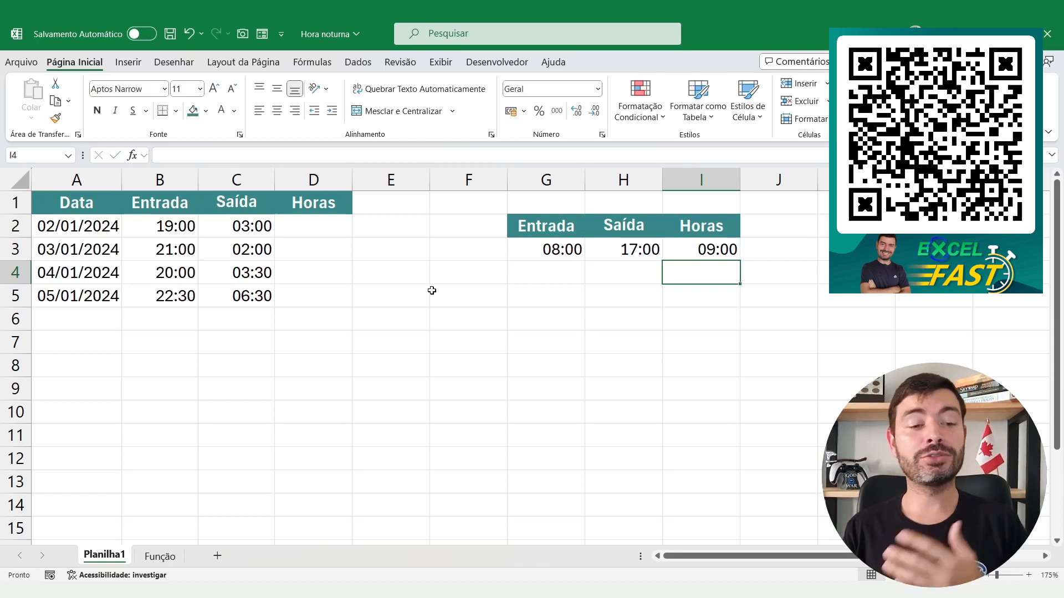
Clear the small example table in G2:I3, including its contents and header formatting.
left_click_drag(579, 221, 717, 251)
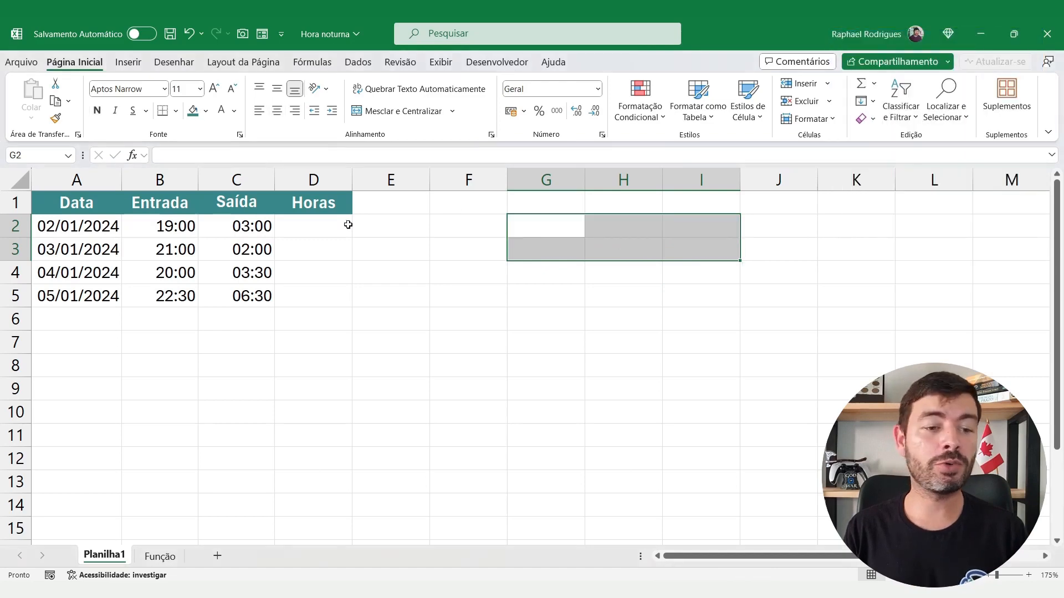
Enter =C2-B2 in D2 to subtract the Entrada time from the Saída time for 02/01/2024.
left_click(324, 227)
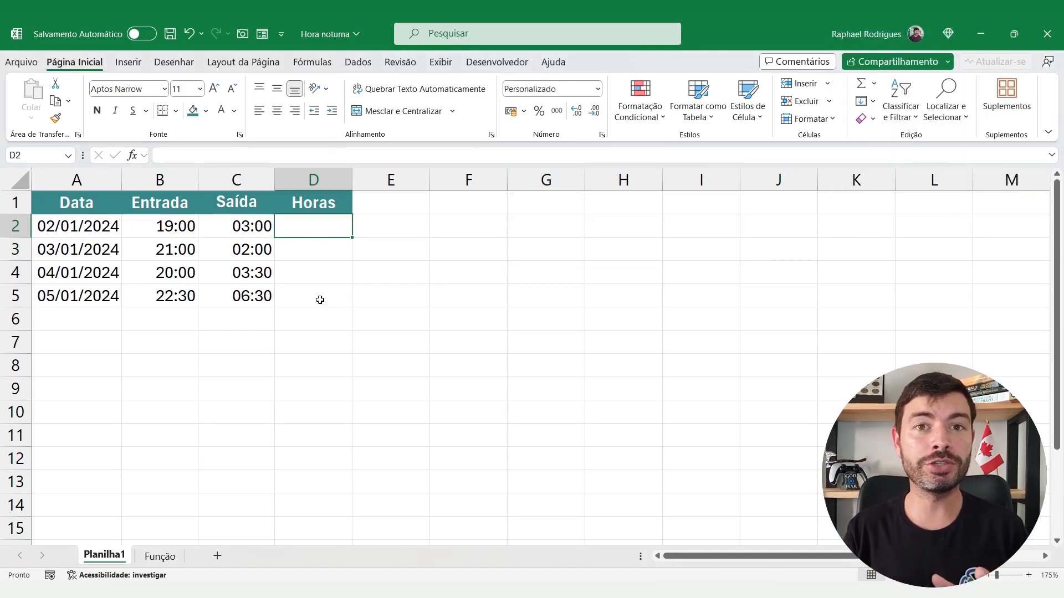
left_click(233, 230)
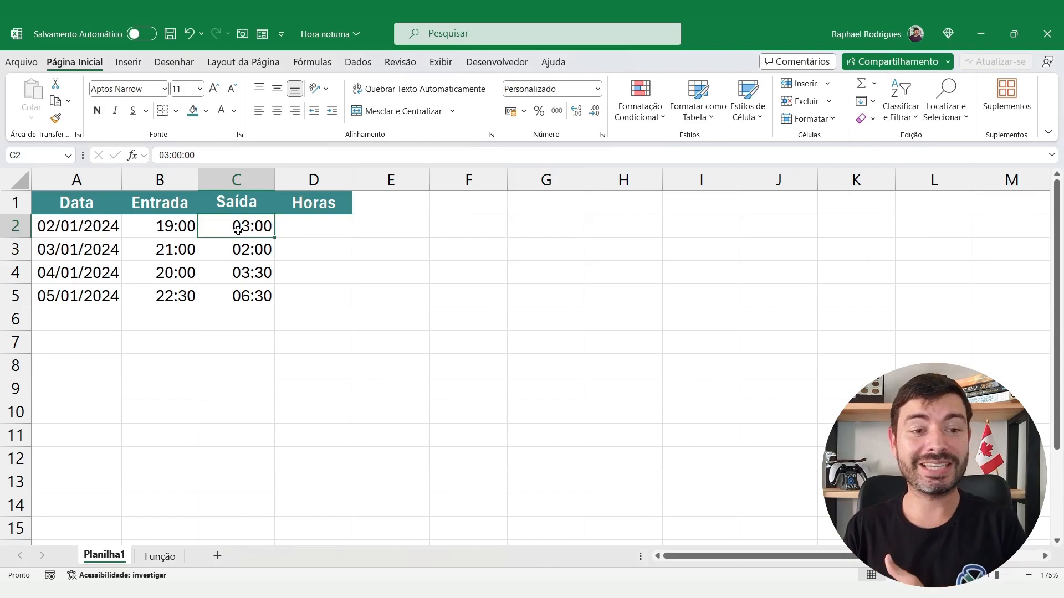
left_click(175, 228)
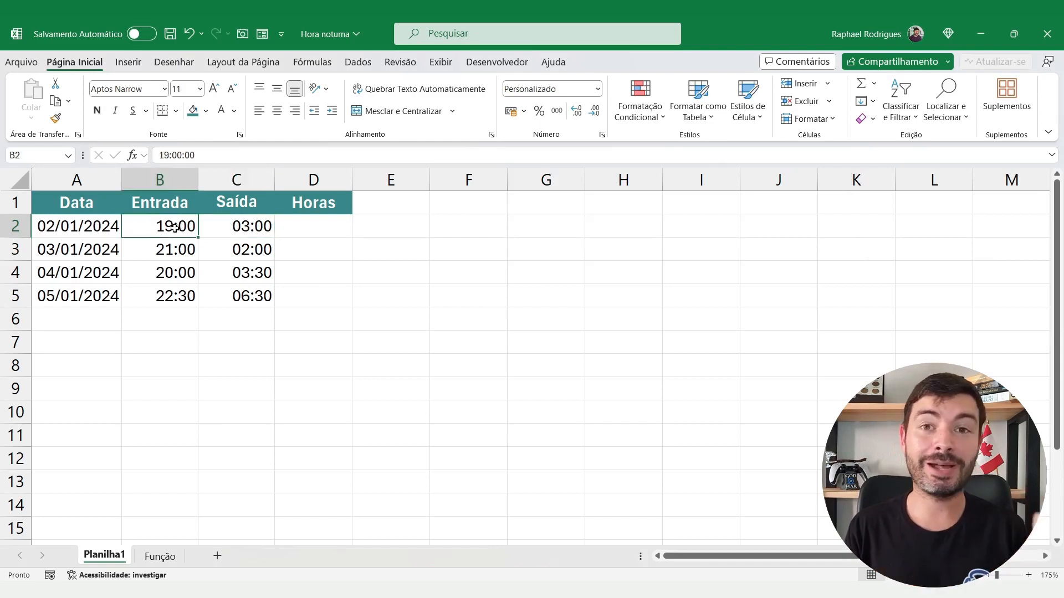
left_click(337, 231)
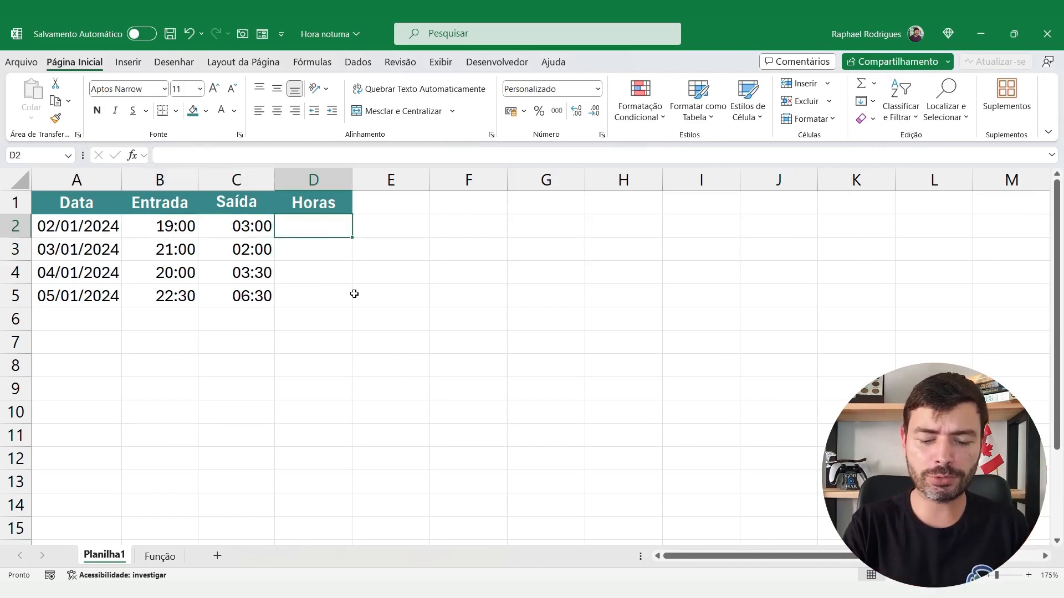
type("=")
left_click(253, 224)
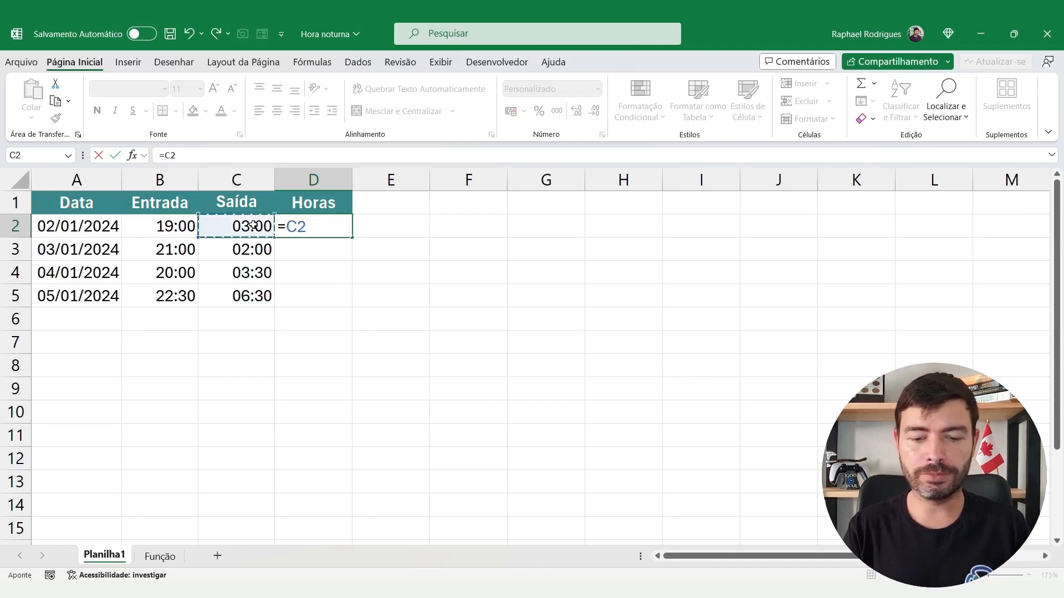
type("-")
left_click(175, 226)
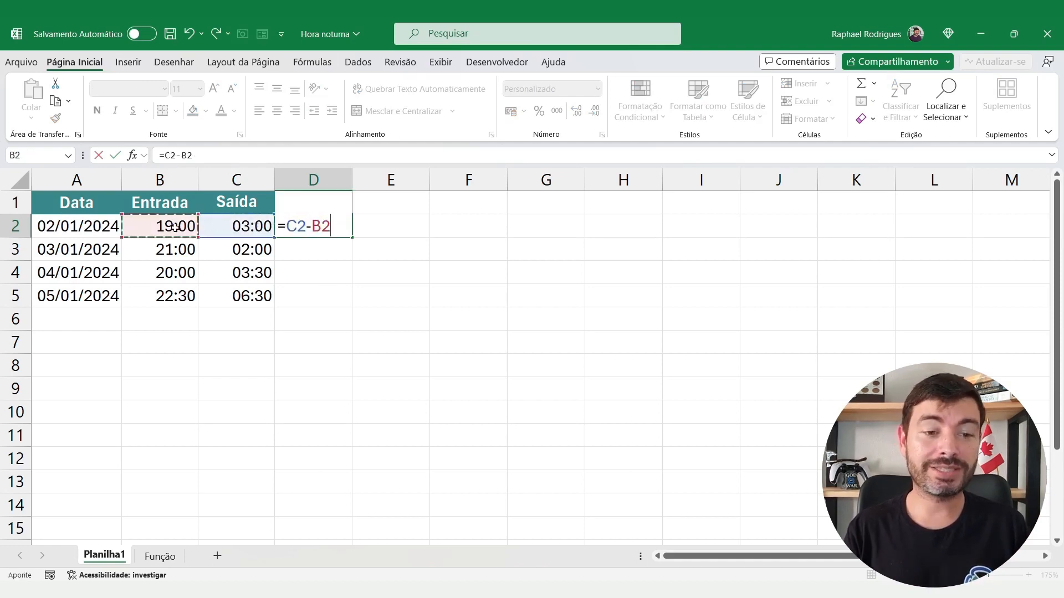
key("Return")
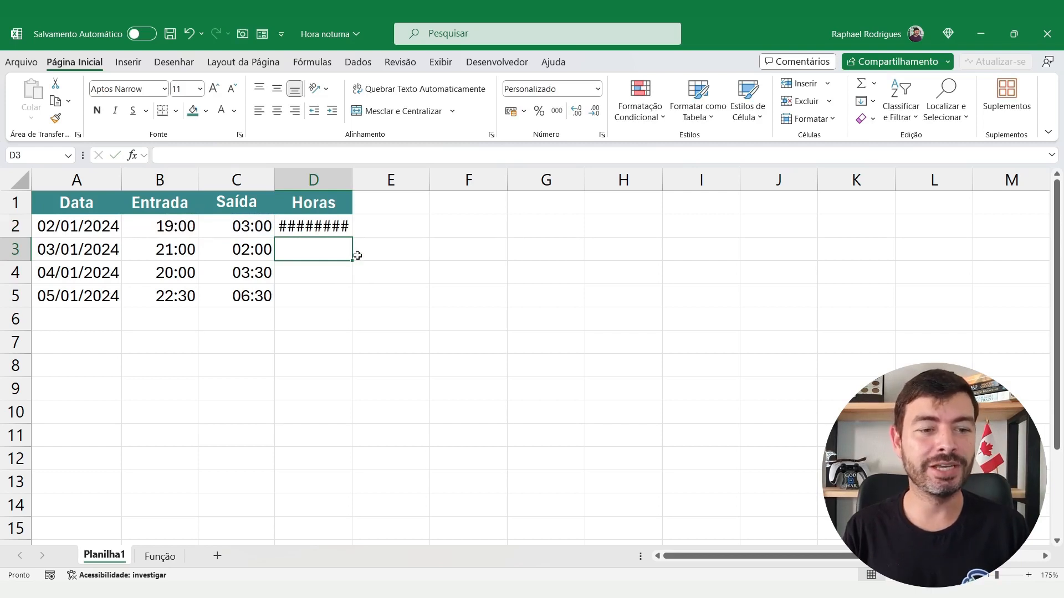
Enter =C3-B3 in D3 to calculate the hours between Entrada and Saída for 03/01/2024.
left_click(249, 224)
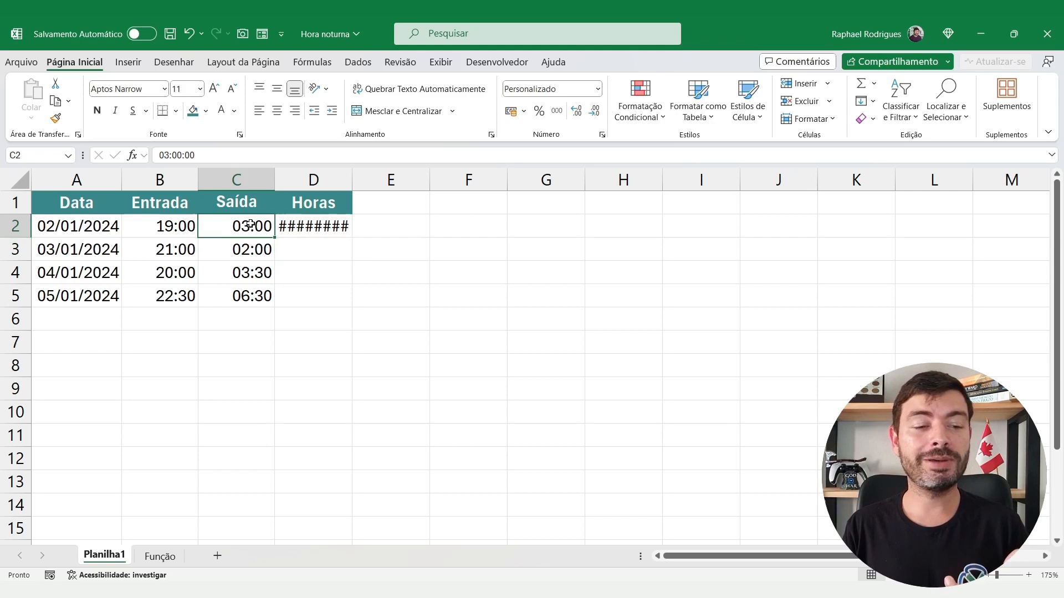
left_click(170, 226)
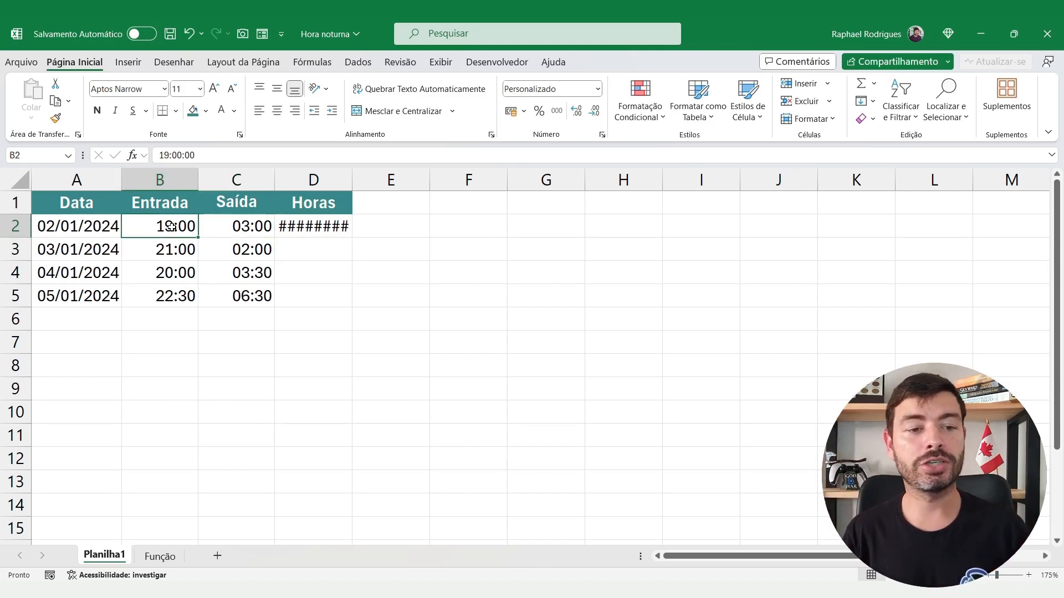
left_click(324, 249)
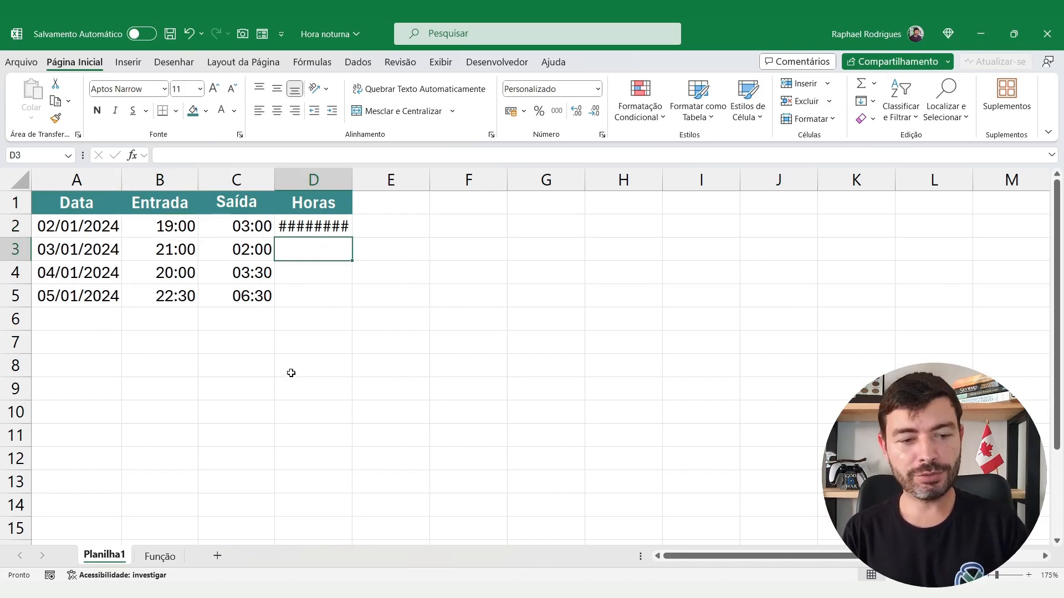
type("=")
left_click(241, 258)
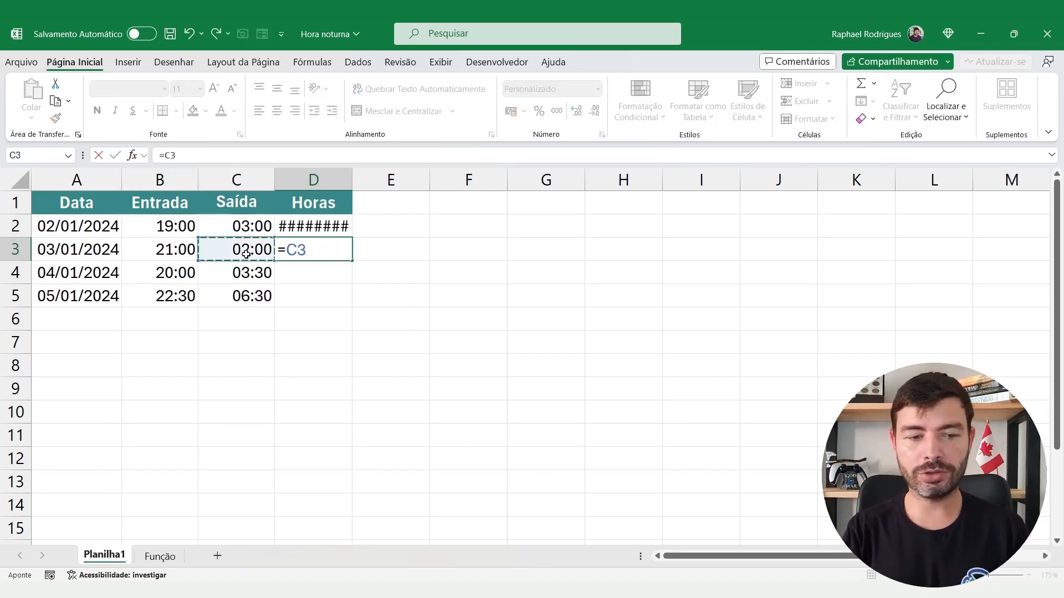
type("-")
left_click(173, 244)
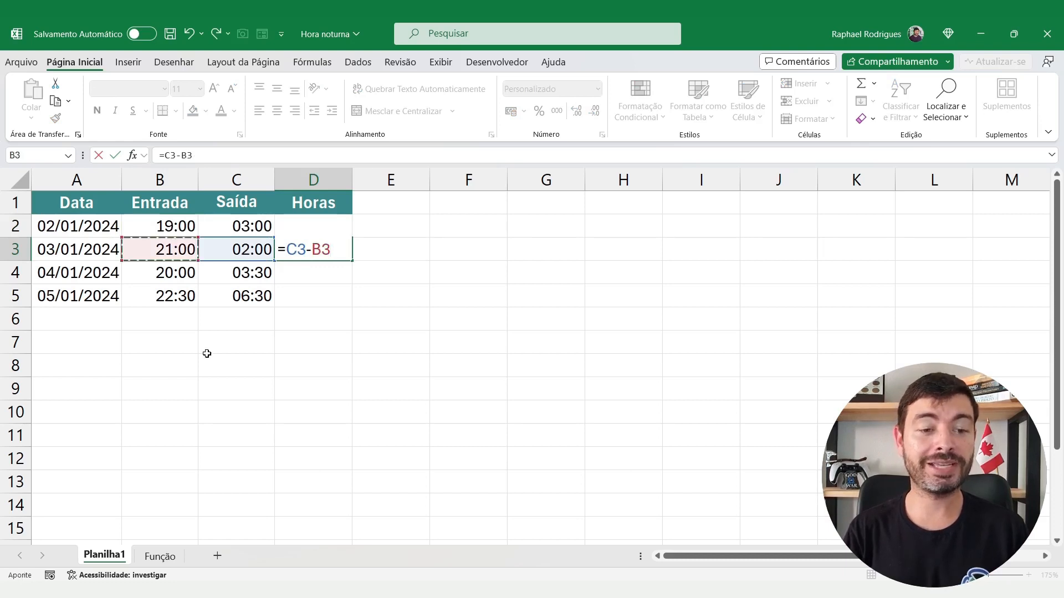
key("Return")
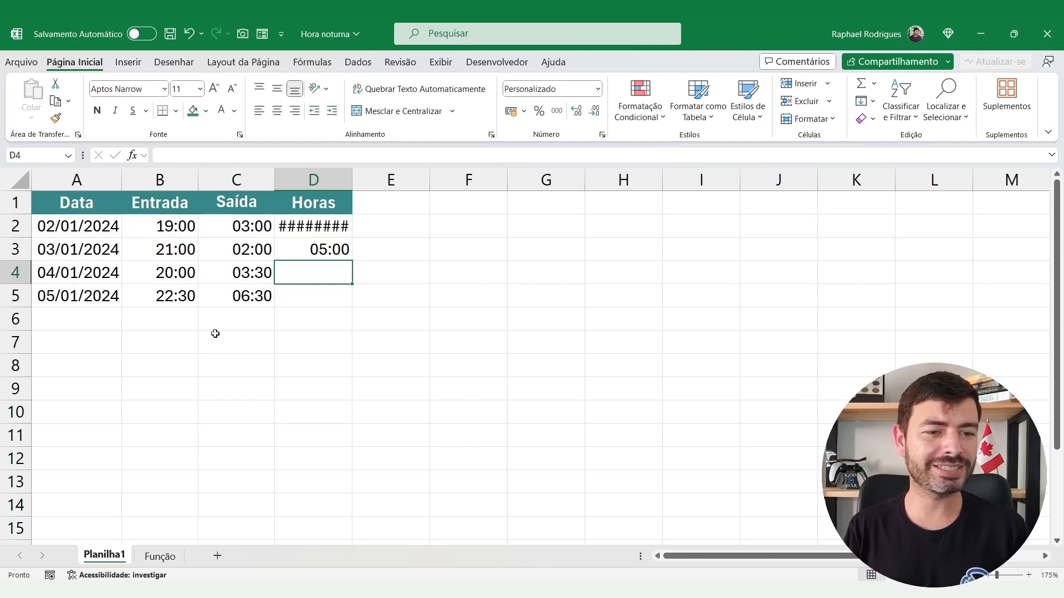
Apply the custom number format dd/mm/aaaa hh:mm to the Entrada and Saída values in B2:C5.
left_click(261, 228)
left_click(269, 257)
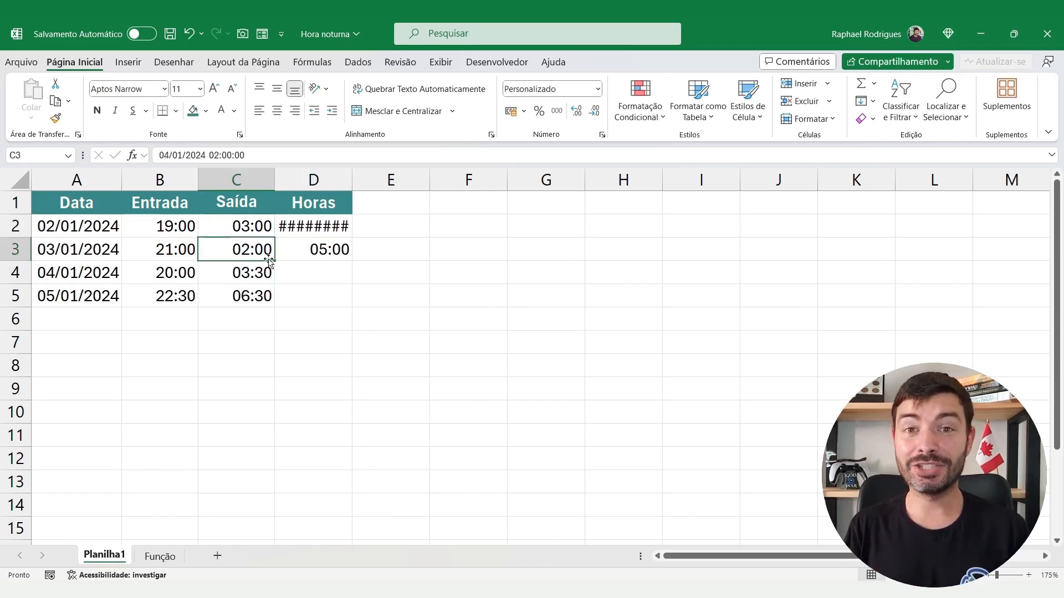
left_click_drag(167, 224, 256, 298)
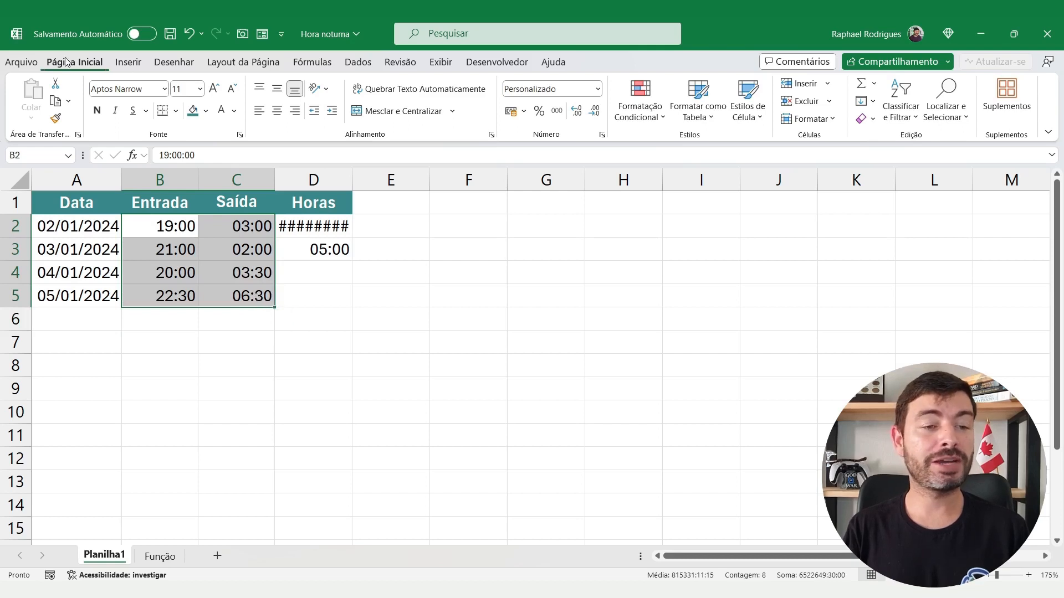
left_click(598, 92)
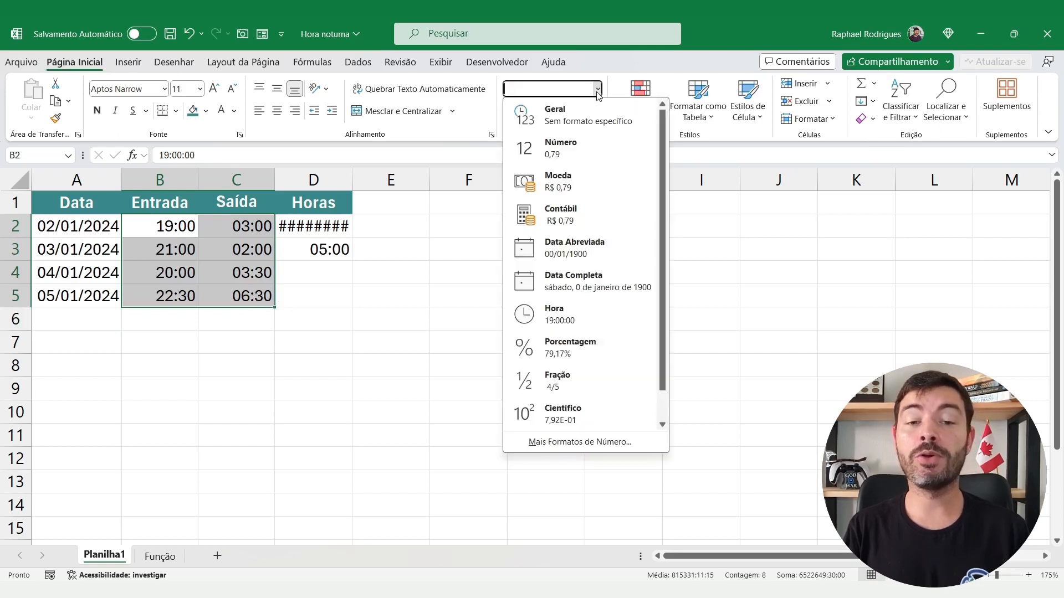
left_click(589, 441)
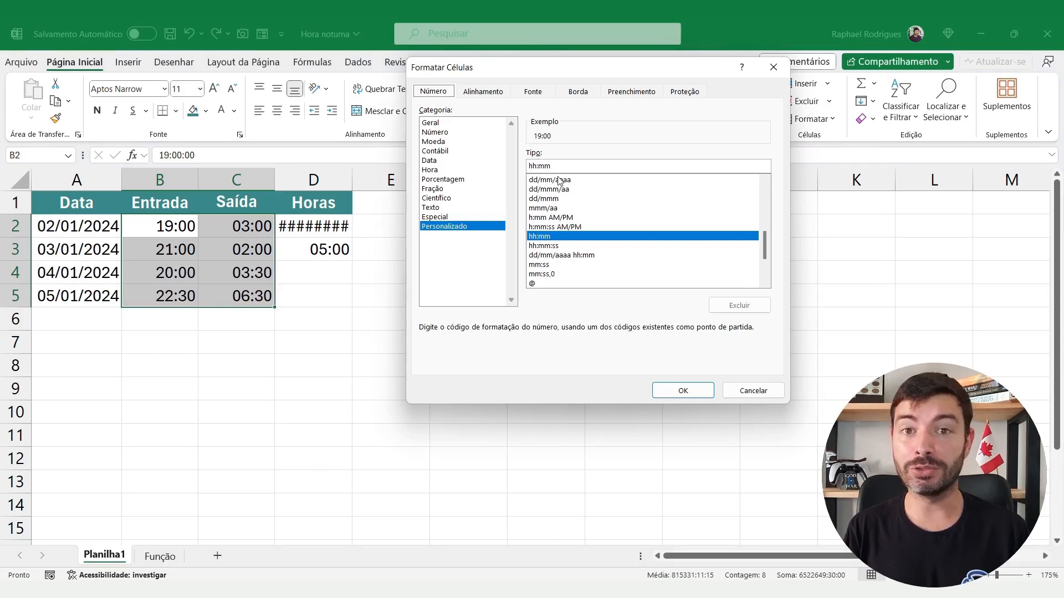
left_click(546, 257)
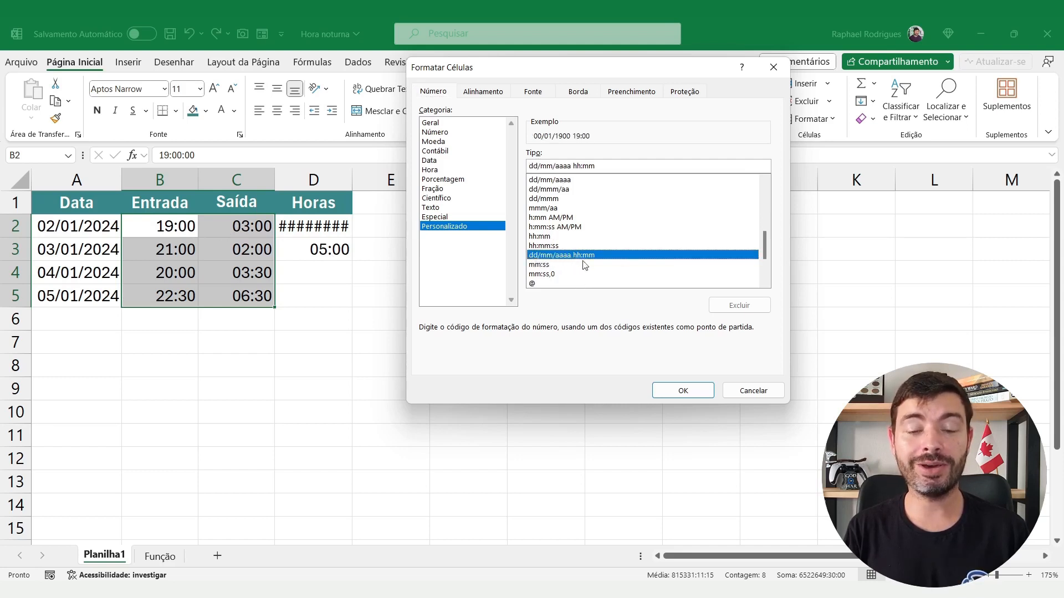
left_click(673, 388)
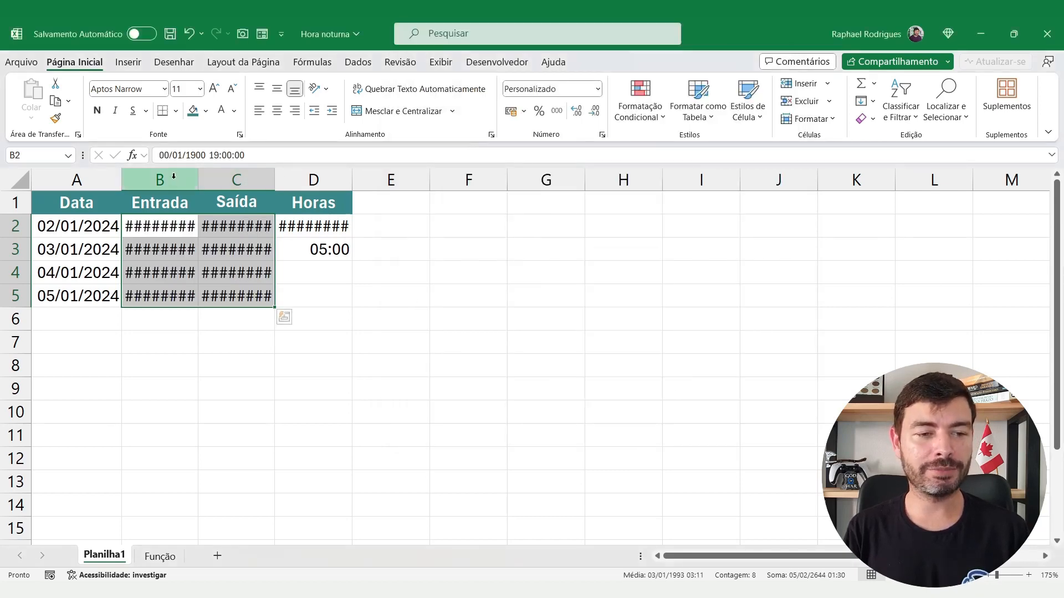
Widen columns B and C to fit the full dates and times, and check the entries behind the D3 formula.
left_click_drag(167, 178, 299, 174)
left_click_drag(223, 247, 388, 273)
left_click(508, 250)
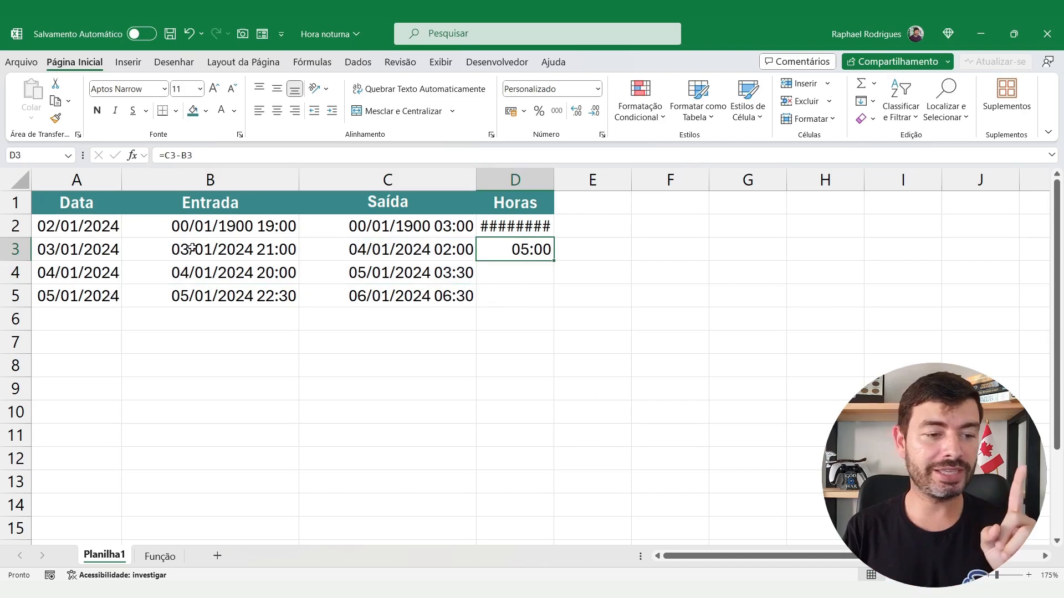
left_click(220, 249)
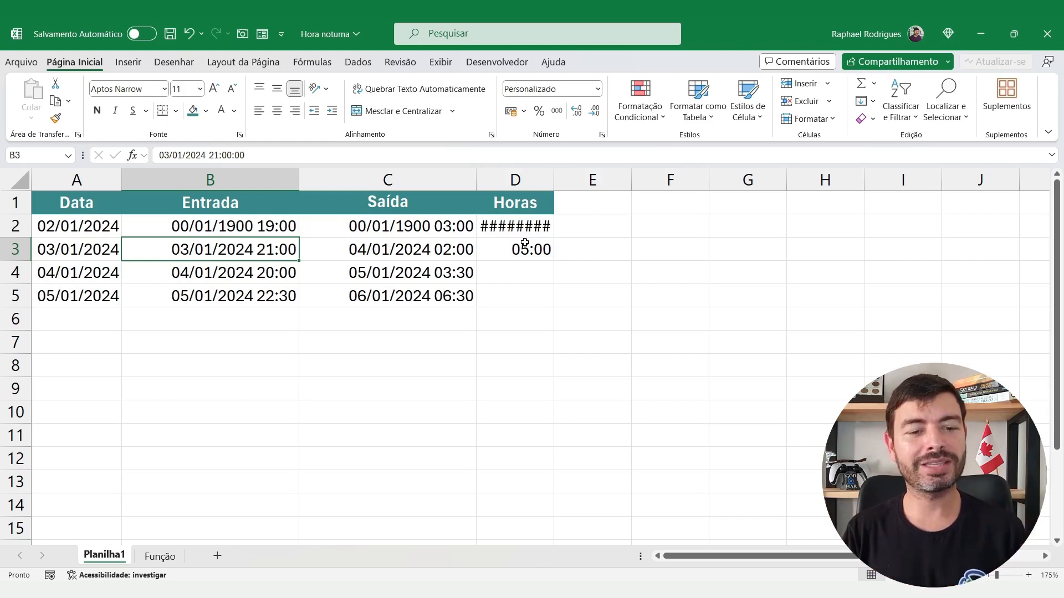
left_click(259, 272)
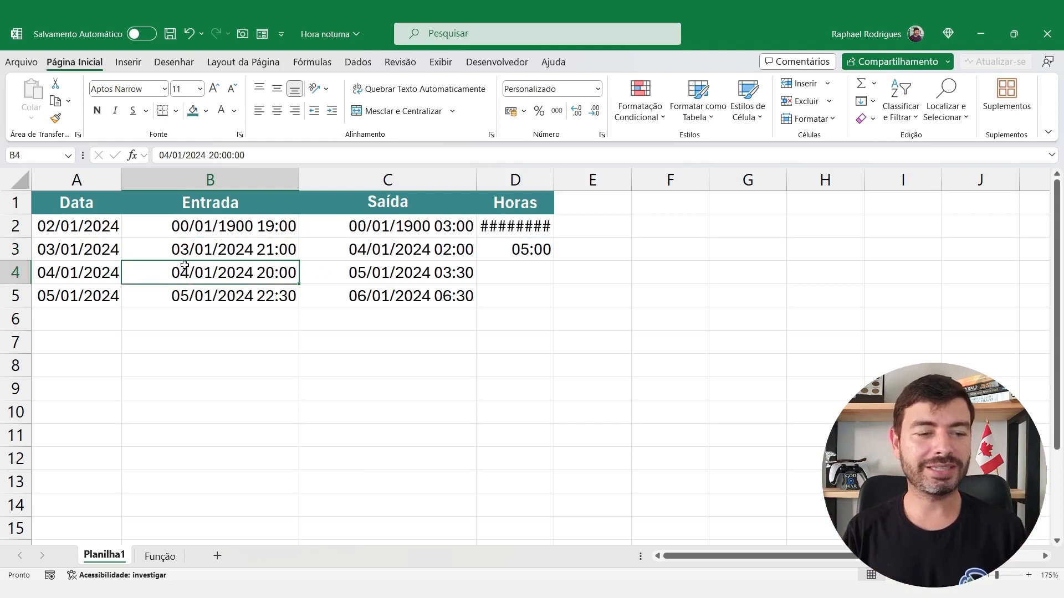
Copy the hours formula from D3 into D4:D5 to calculate the remaining two shifts.
left_click(351, 273)
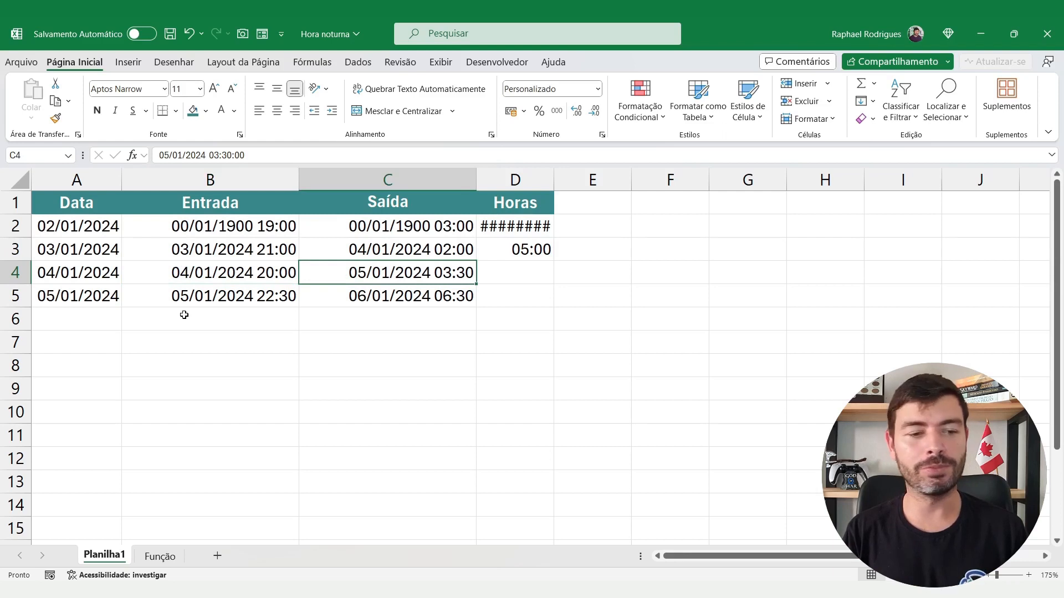
left_click(188, 287)
left_click(350, 295)
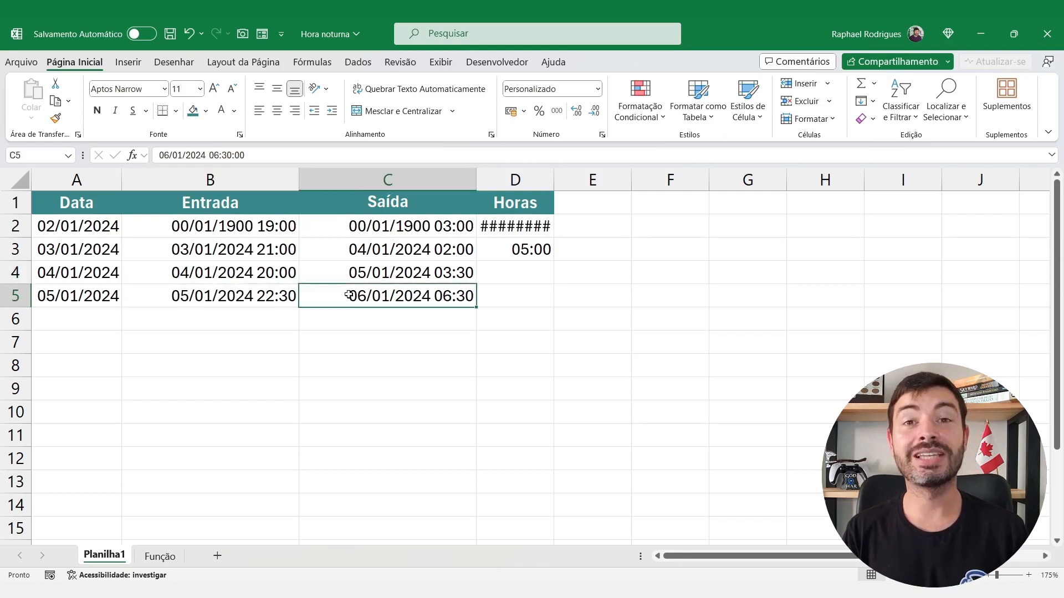
left_click(504, 250)
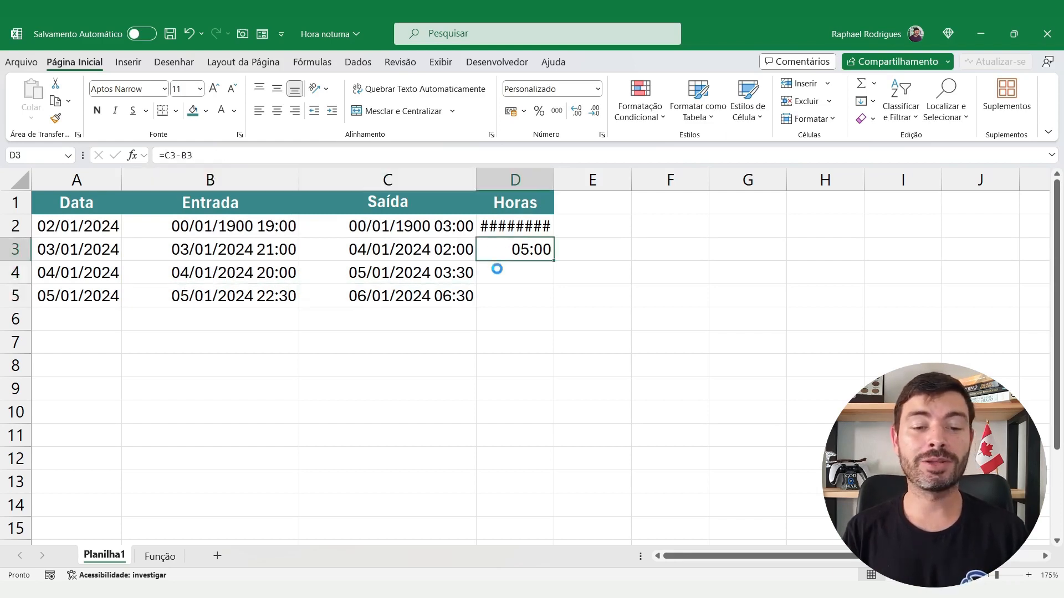
key("ctrl+c")
left_click_drag(493, 277, 496, 300)
key("ctrl+v")
key("Escape")
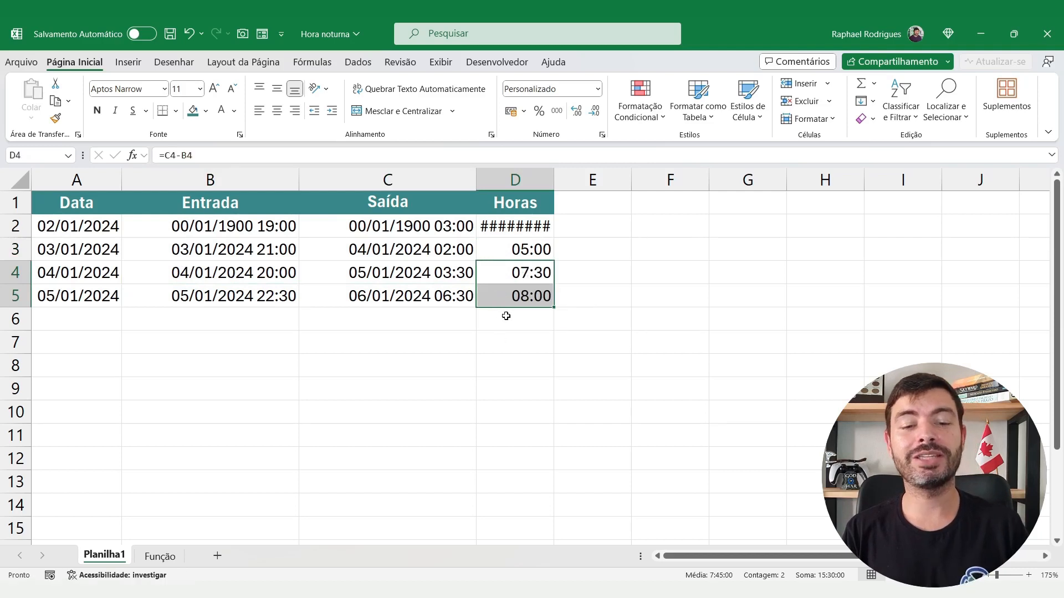
left_click_drag(519, 246, 518, 294)
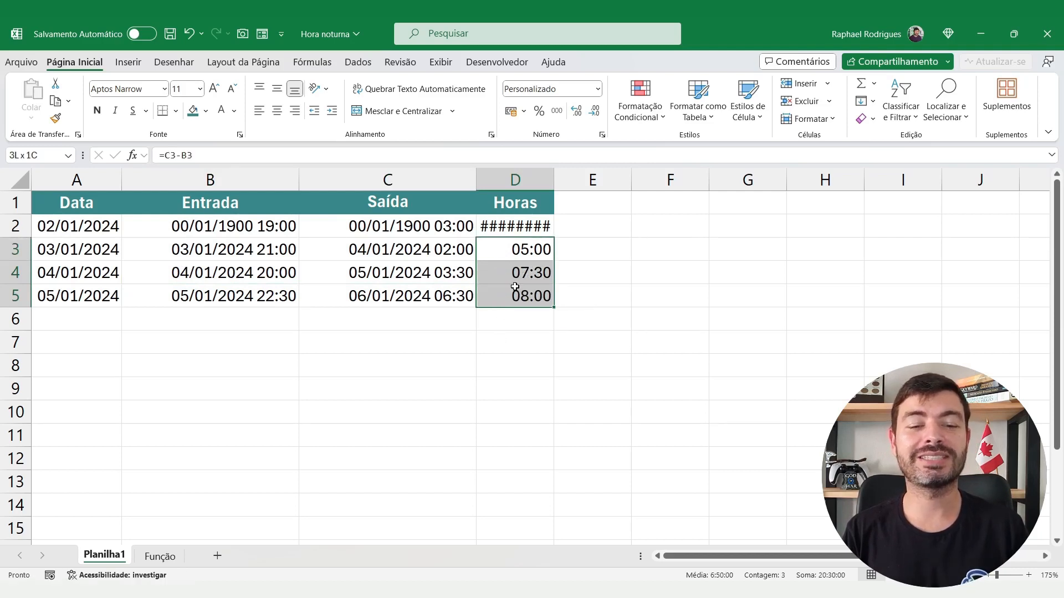
Enter the time-only samples 19:00 in G2 and 03:00 in H2, matching the Entrada and Saída times of 02/01/2024.
left_click(376, 231)
left_click(296, 231, "shift")
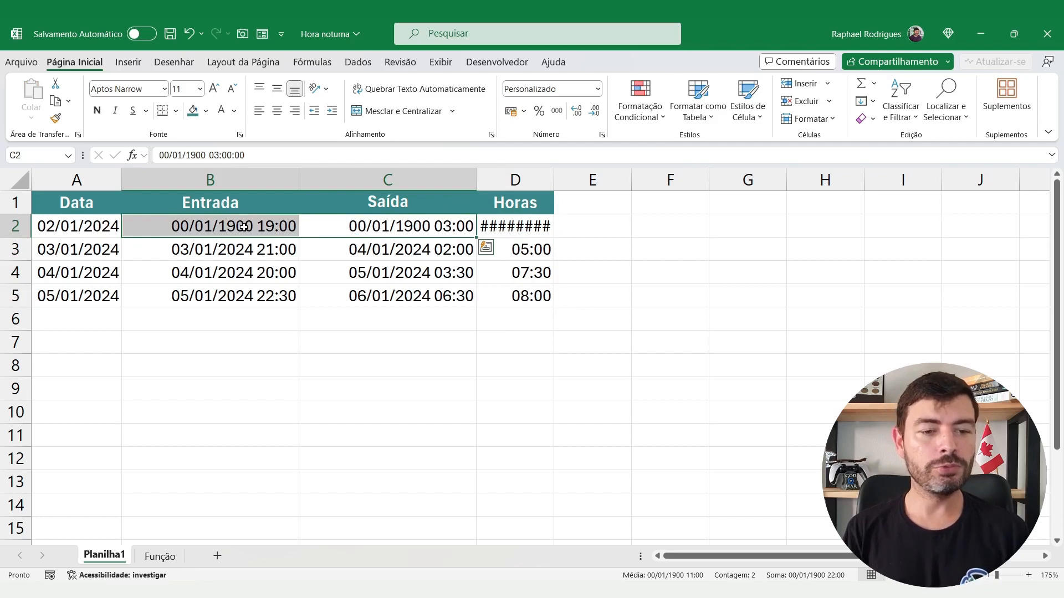
left_click(351, 227)
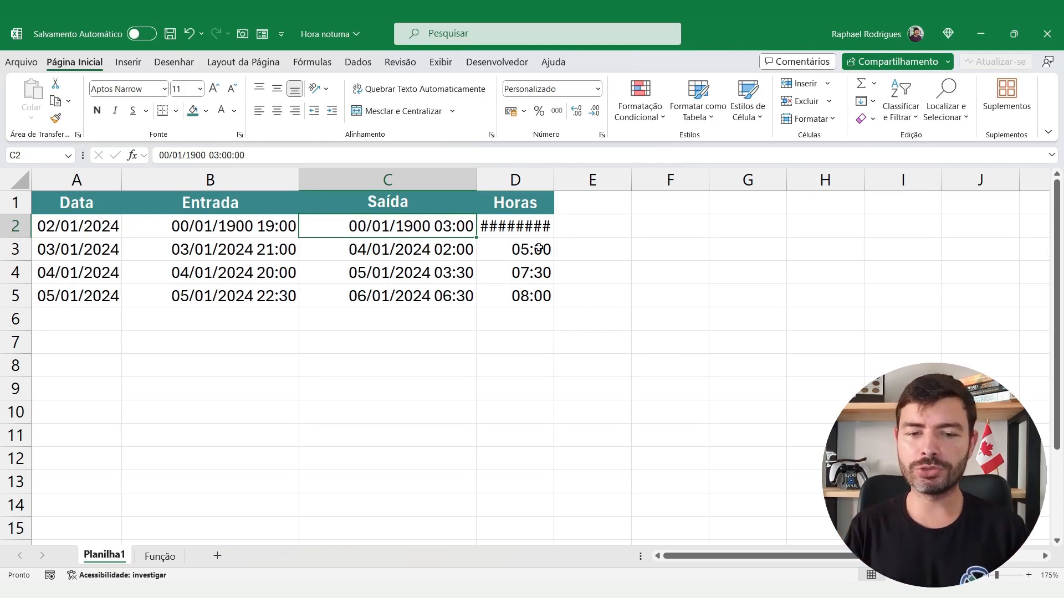
left_click(742, 224)
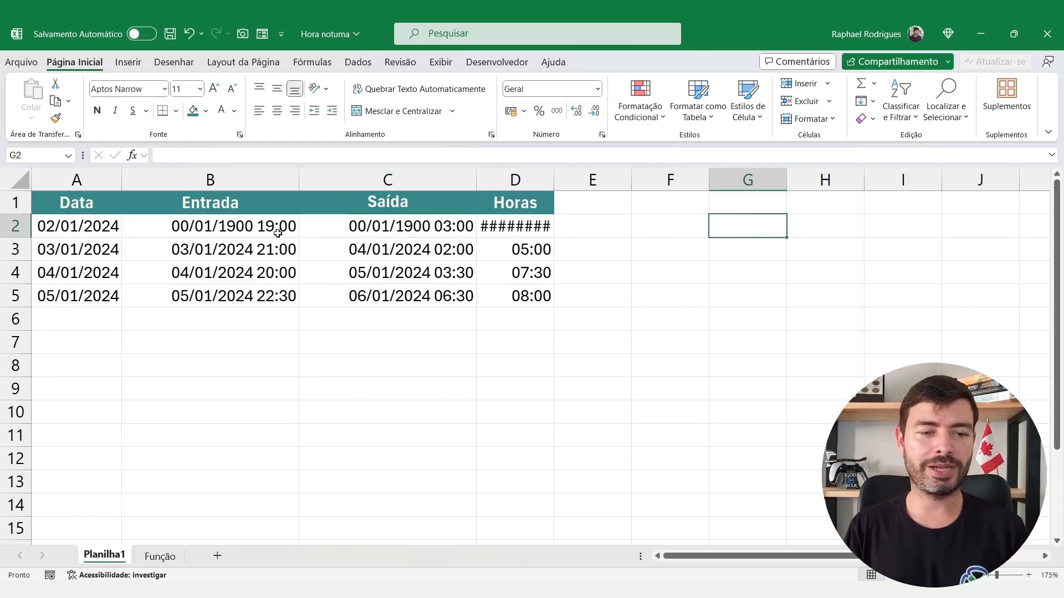
type("19:")
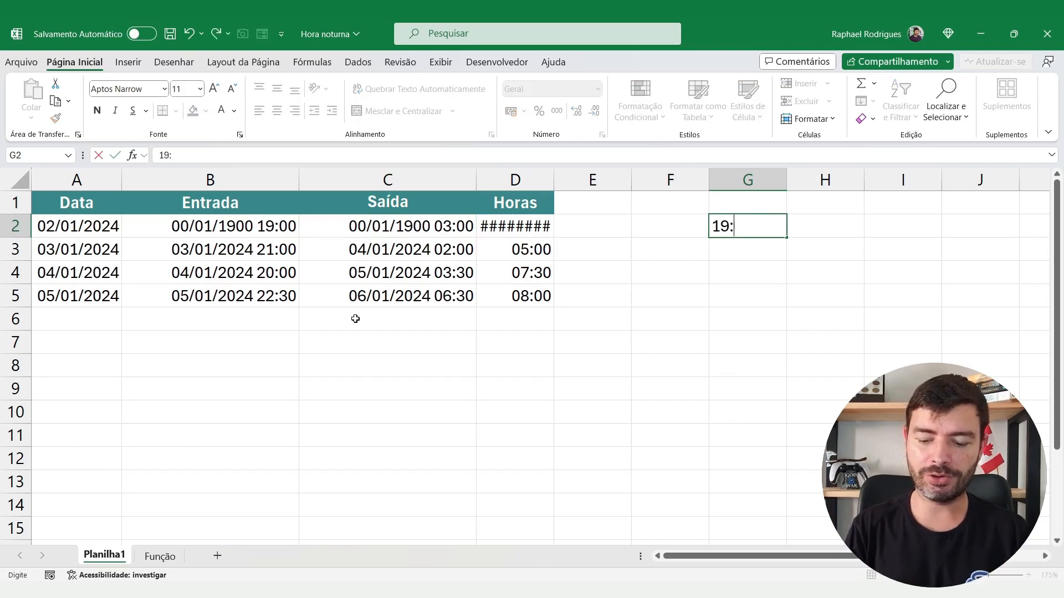
type("00")
key("Return")
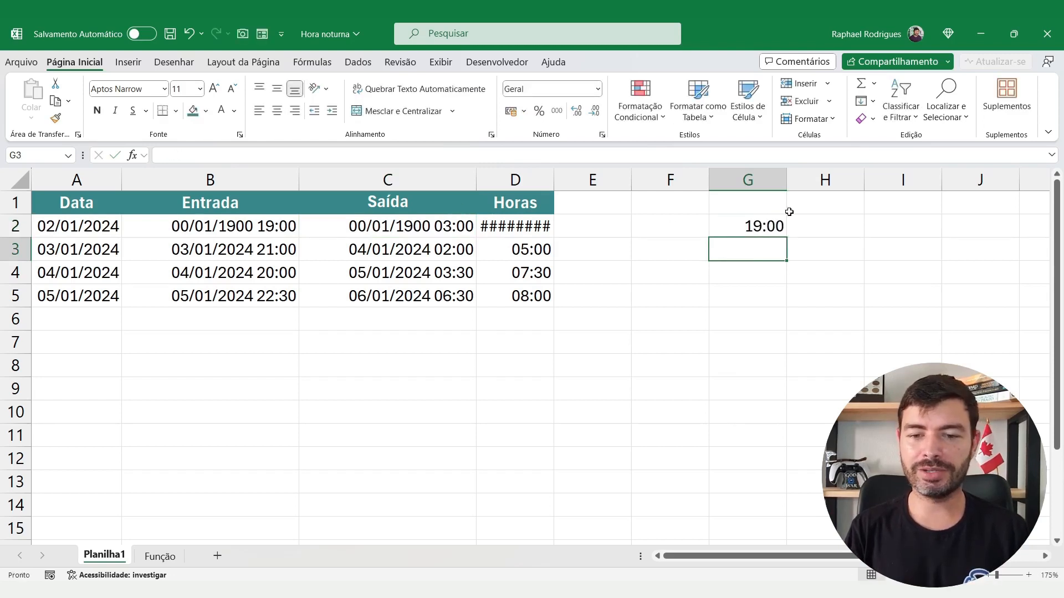
left_click(829, 225)
type("03:")
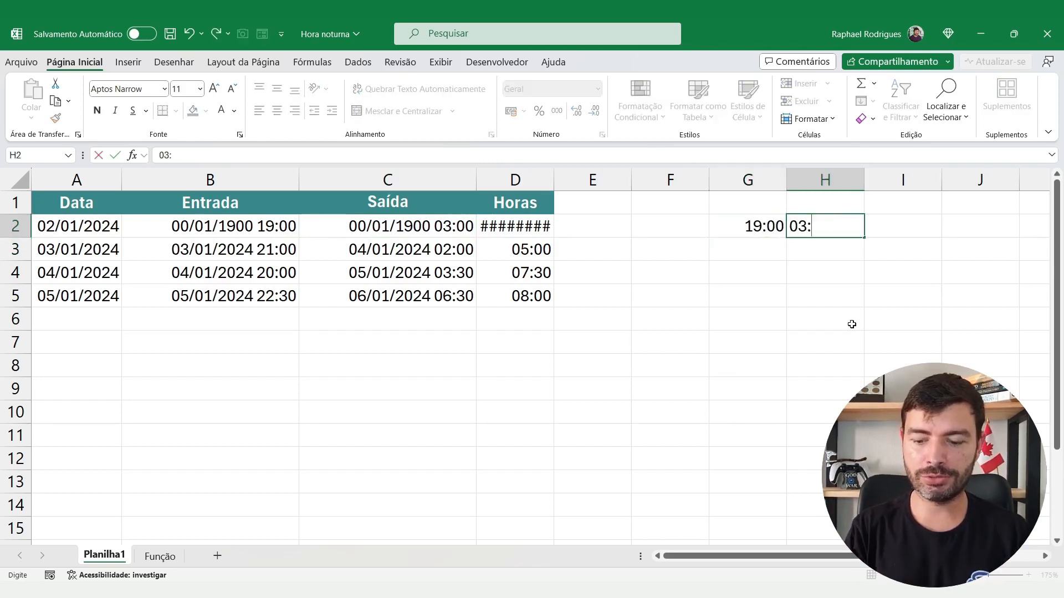
type("00")
key("Return")
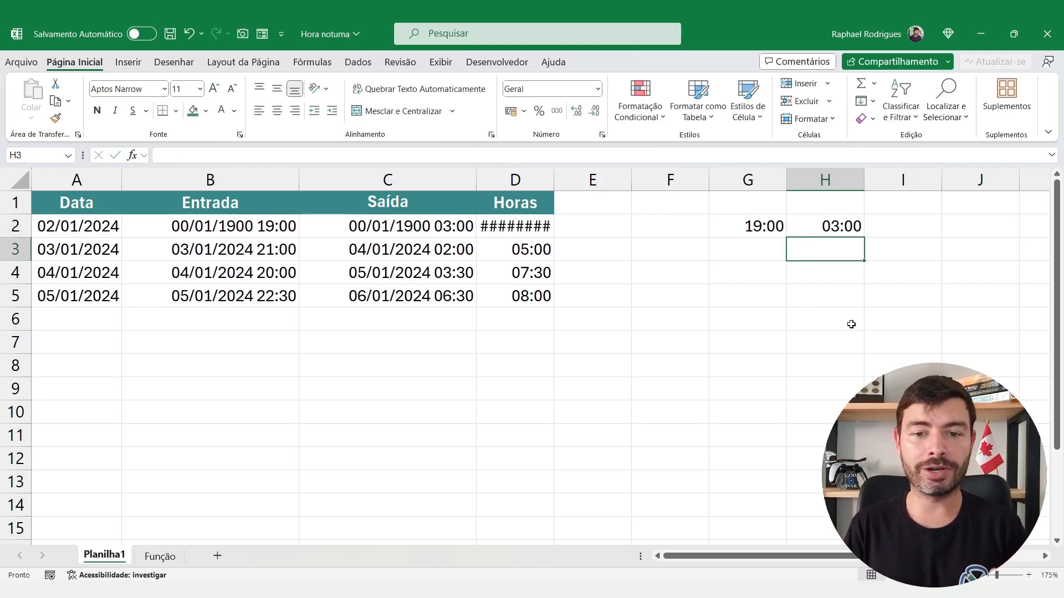
Apply the custom number format dd/mm/aaaa hh:mm to the sample times in G2:H2.
left_click_drag(76, 218, 69, 267)
left_click_drag(762, 222, 802, 225)
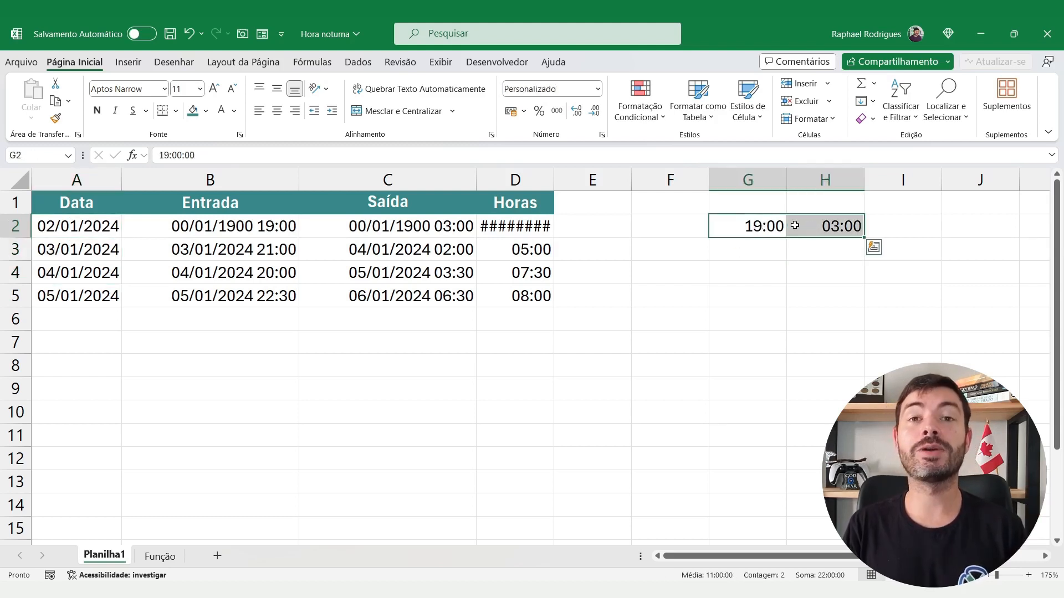
left_click(598, 89)
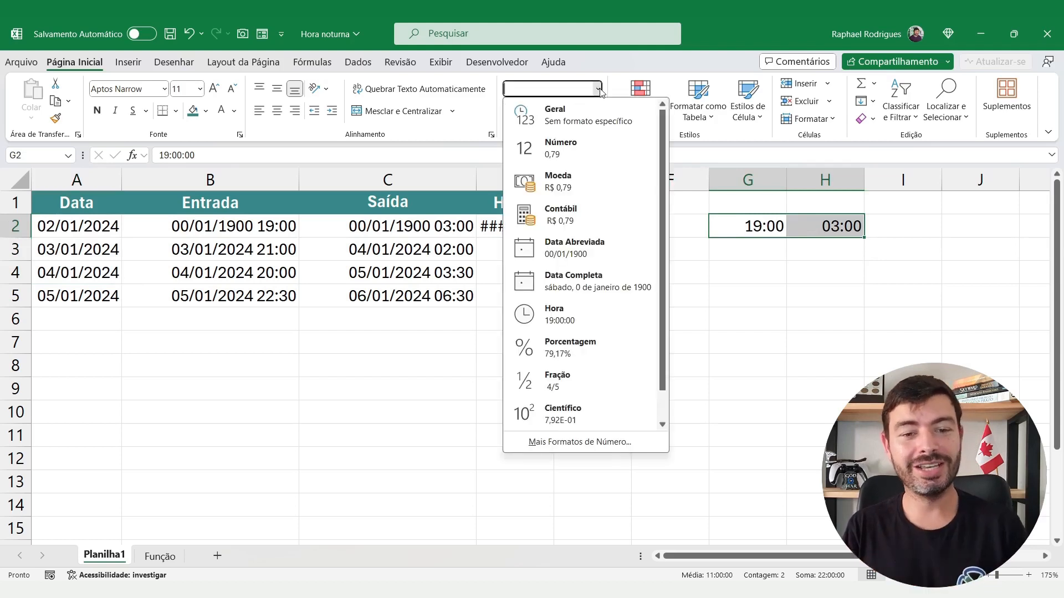
left_click(590, 442)
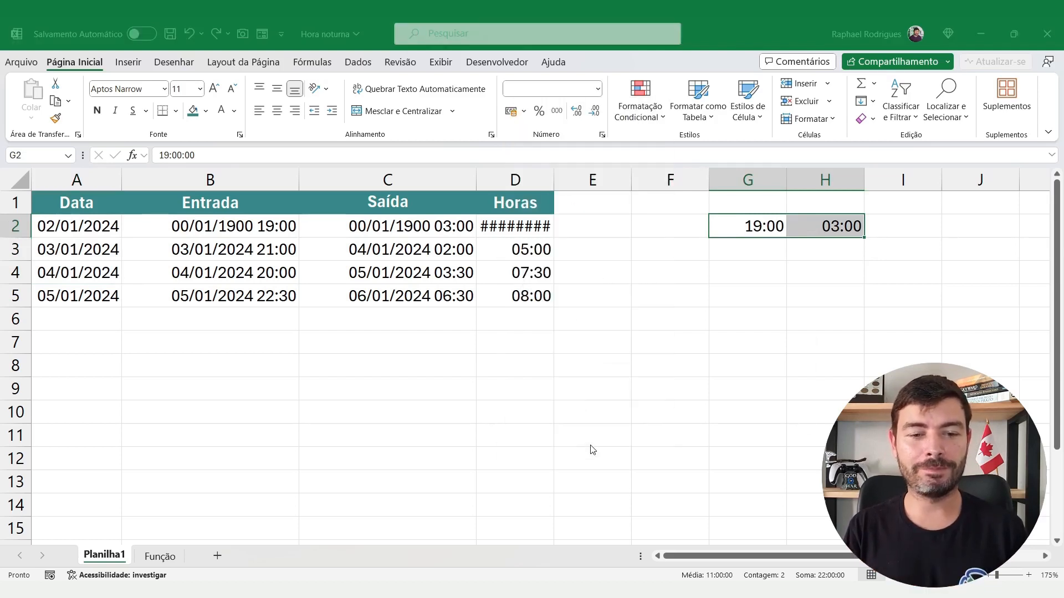
left_click(557, 256)
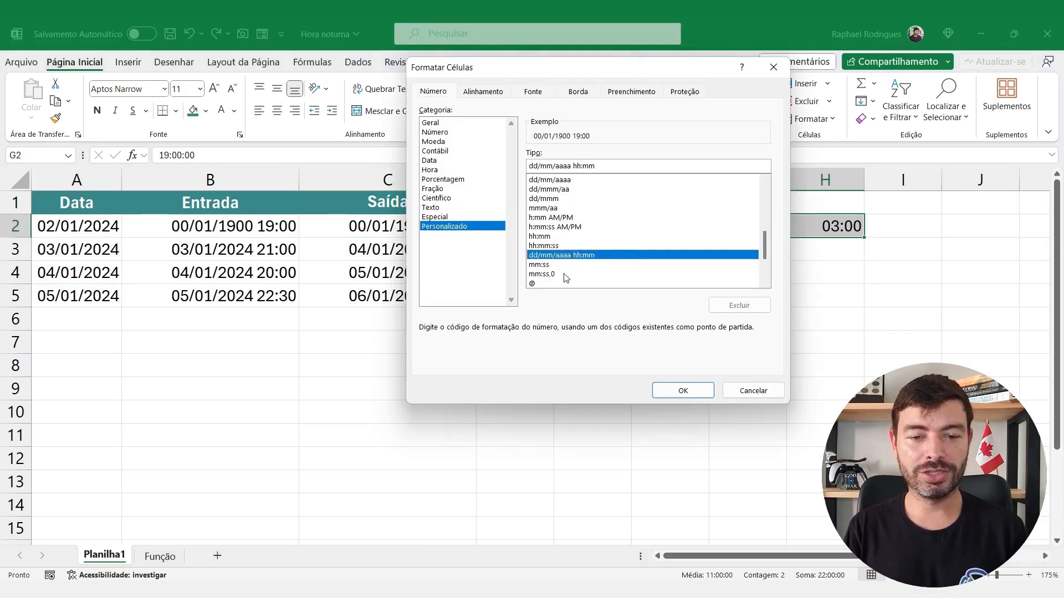
left_click(683, 391)
left_click(735, 230)
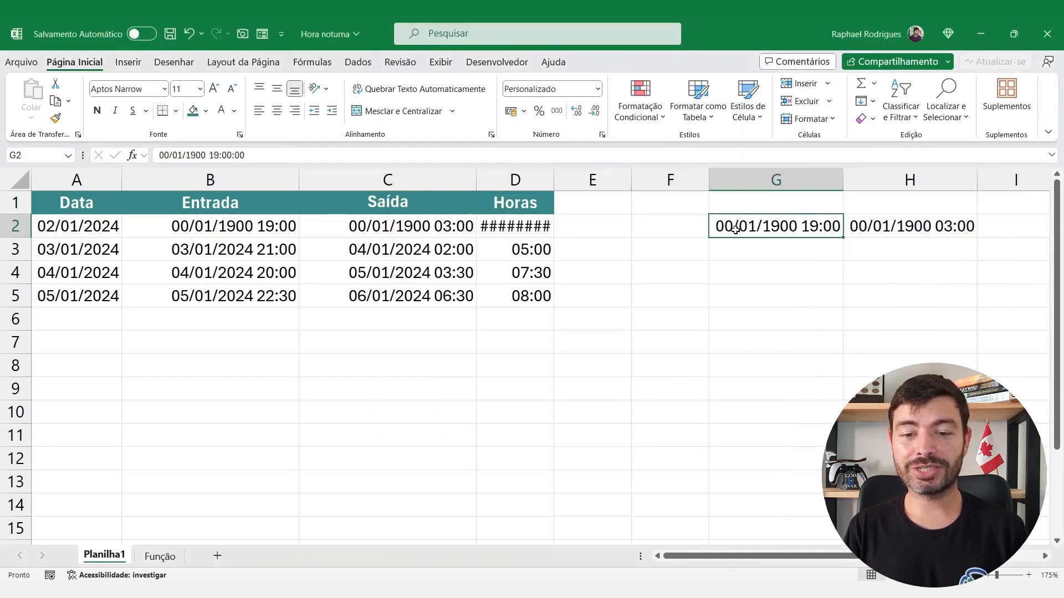
left_click(735, 303)
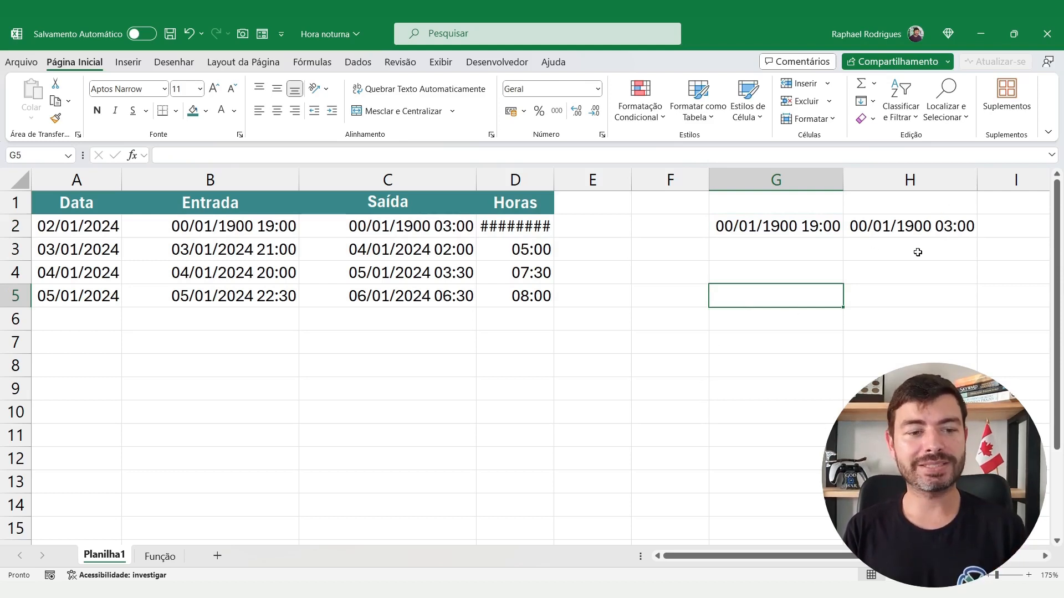
Replace the time-only Entrada in B2 with the full date and time 02/01/2024 19:00.
left_click(215, 232)
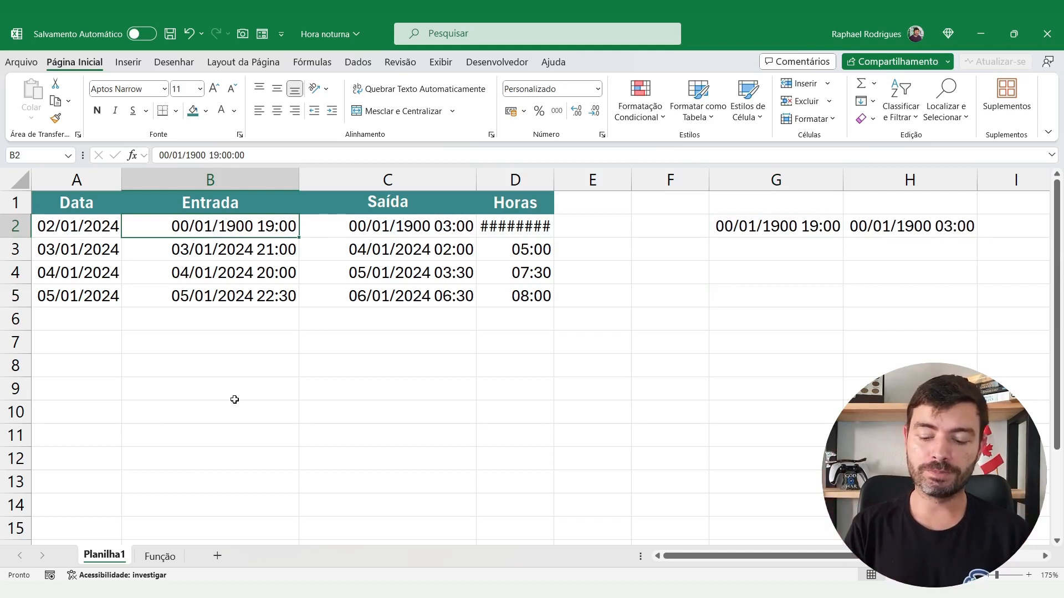
type("02/01/")
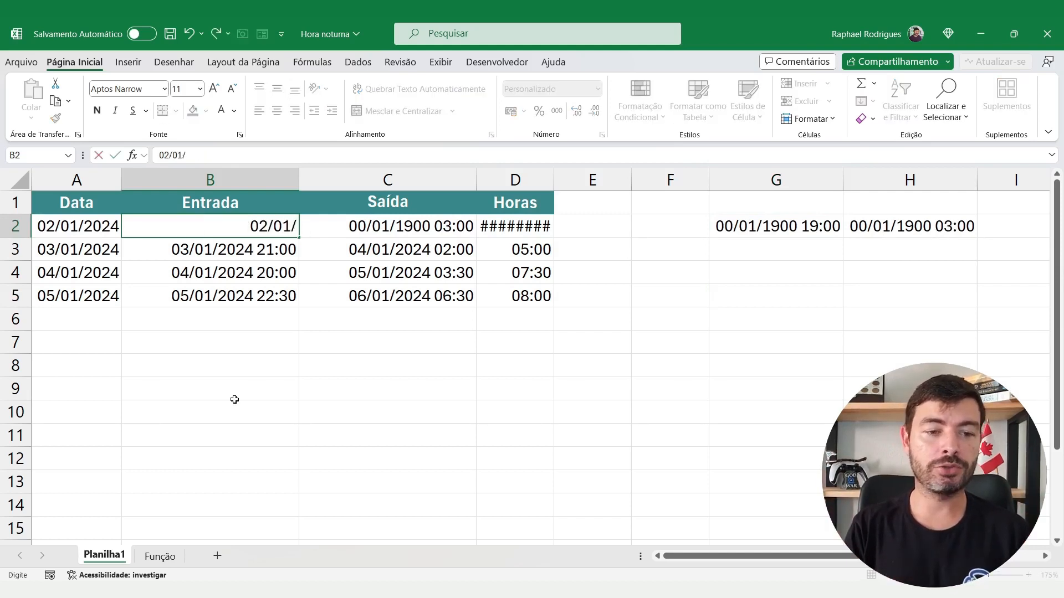
type("2024")
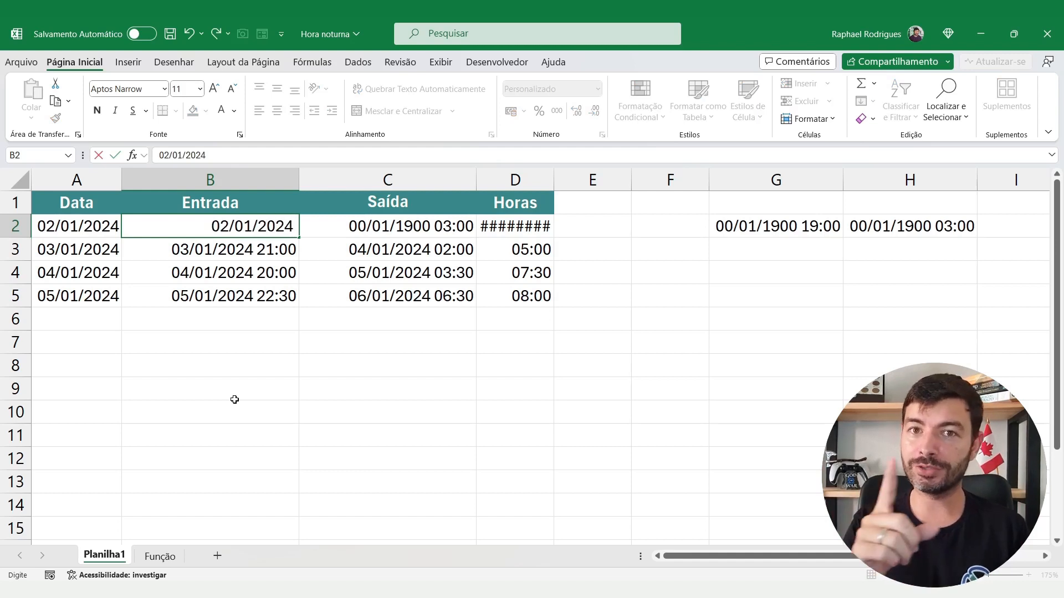
type("1")
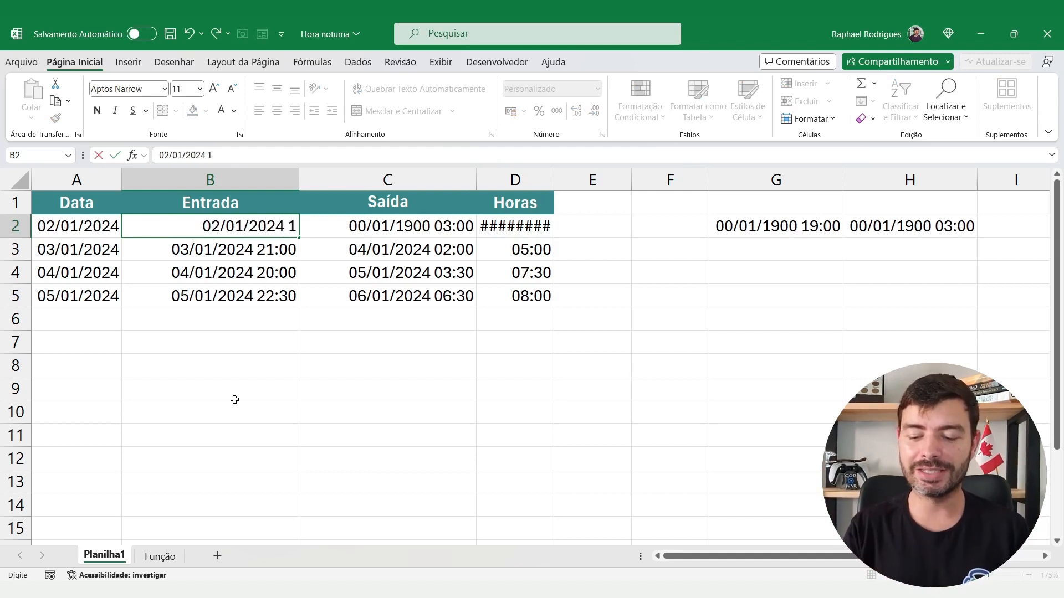
type("9:00")
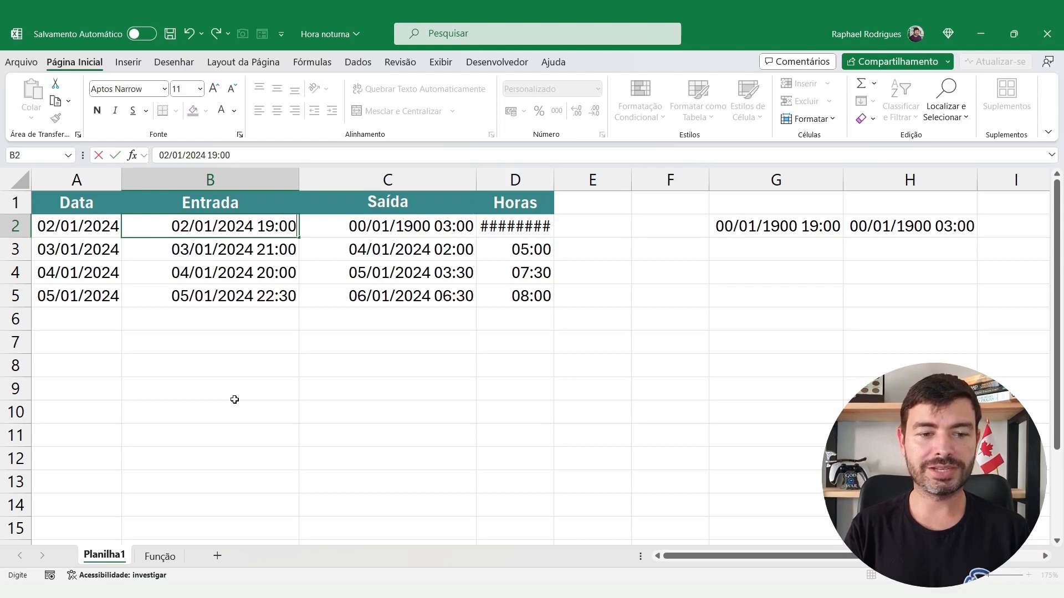
key("Return")
Replace the time-only Saída in C2 with the full date and time 03/01/2024 03:00.
left_click(384, 229)
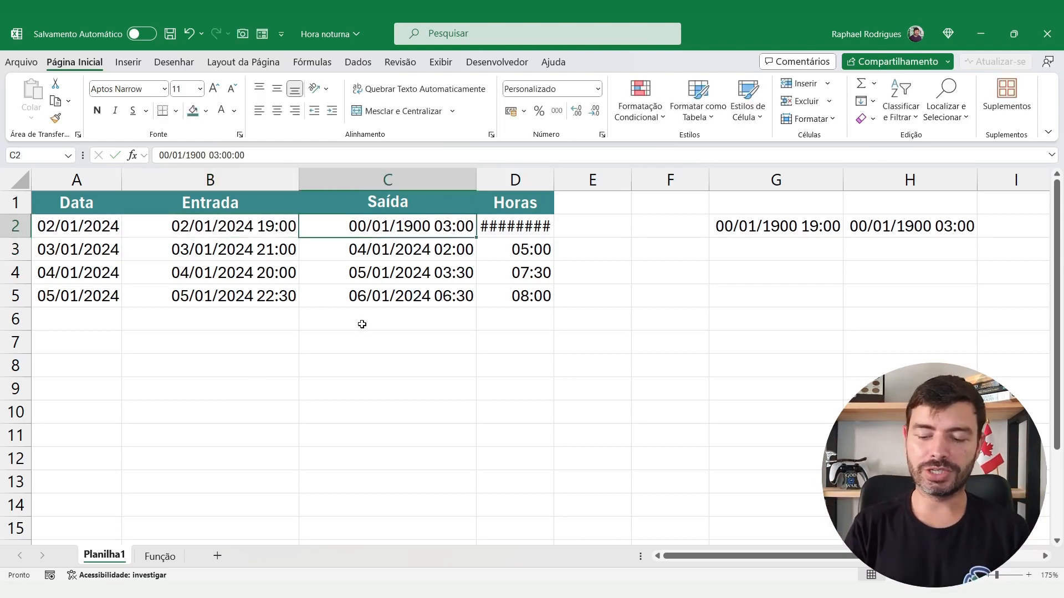
type("03/01/2")
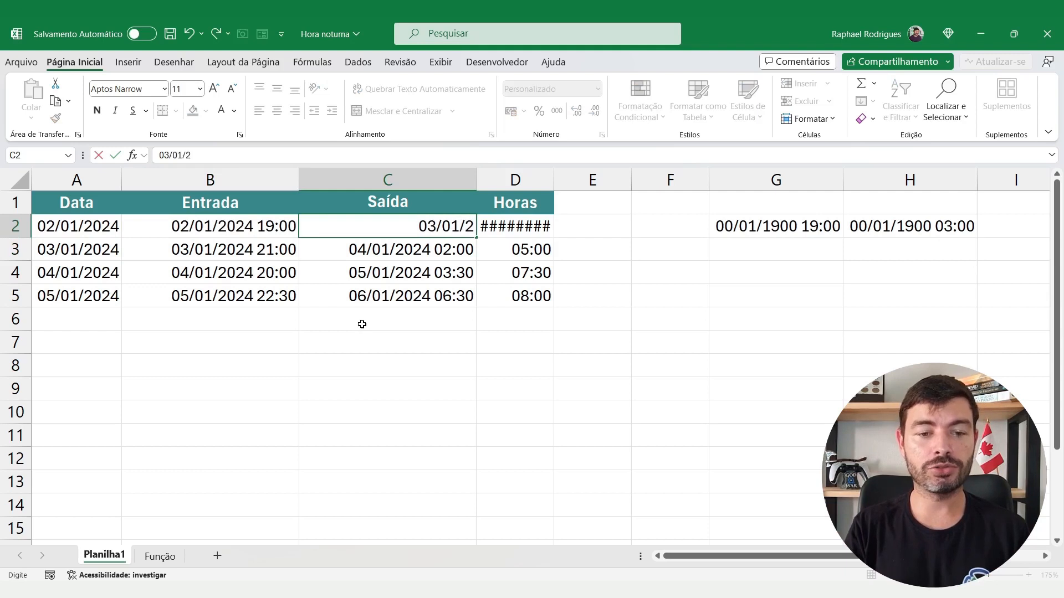
type("024")
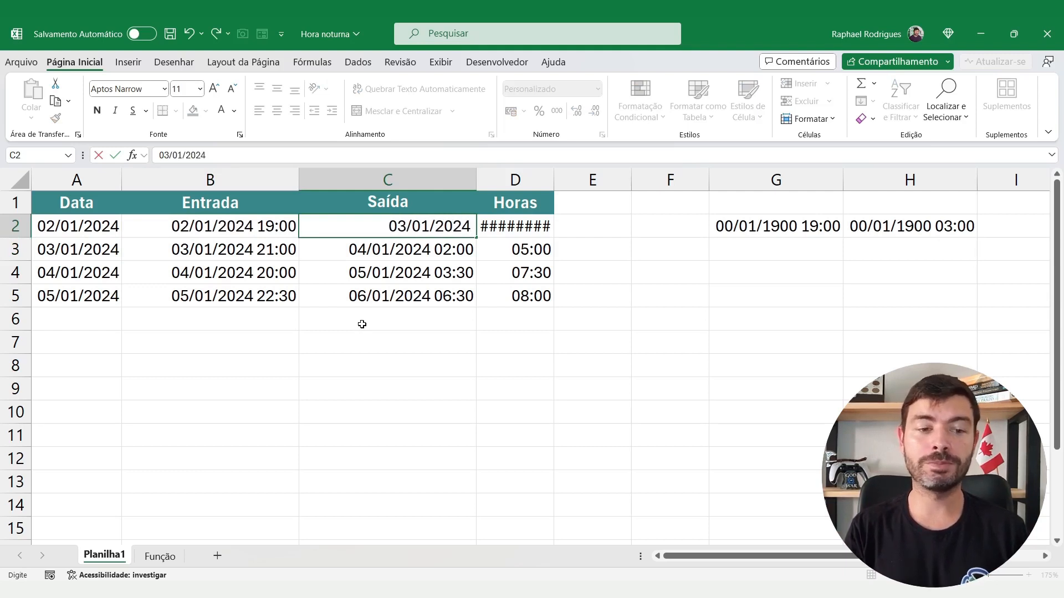
type(" 0300")
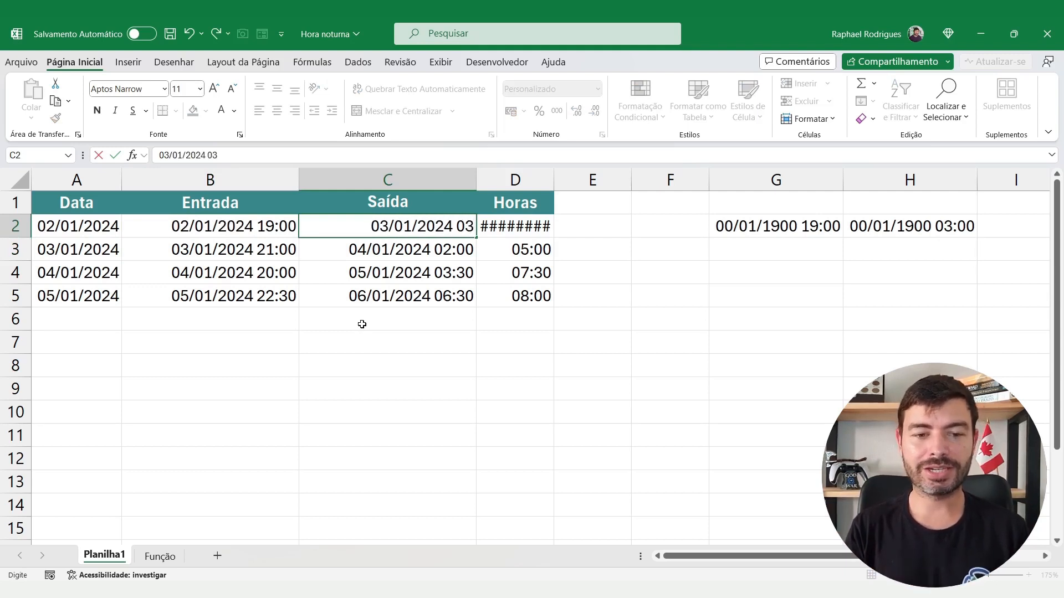
key("BackSpace")
key("BackSpace")
type(":")
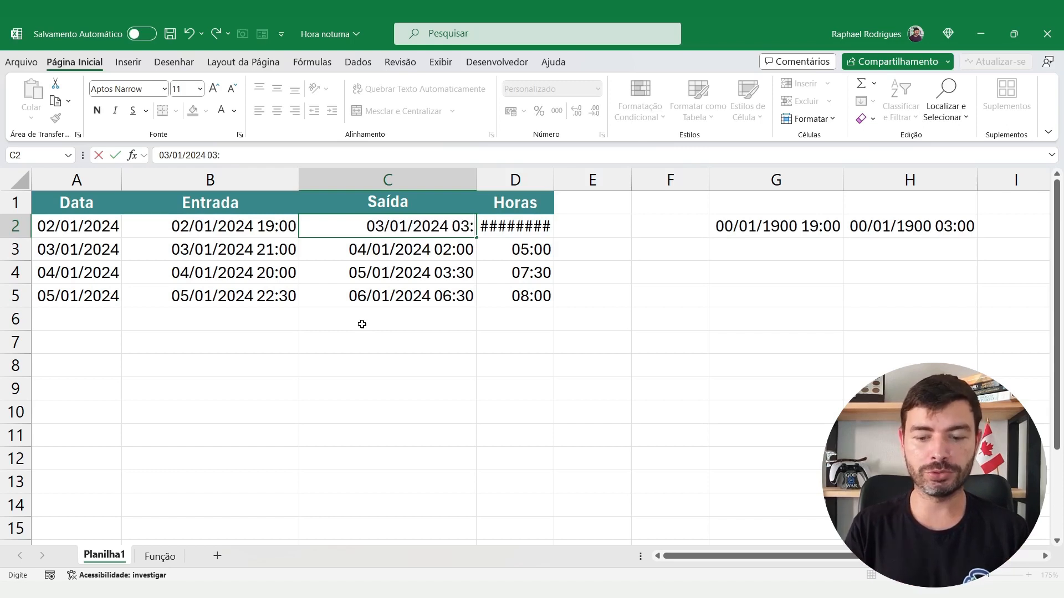
type("00")
key("Return")
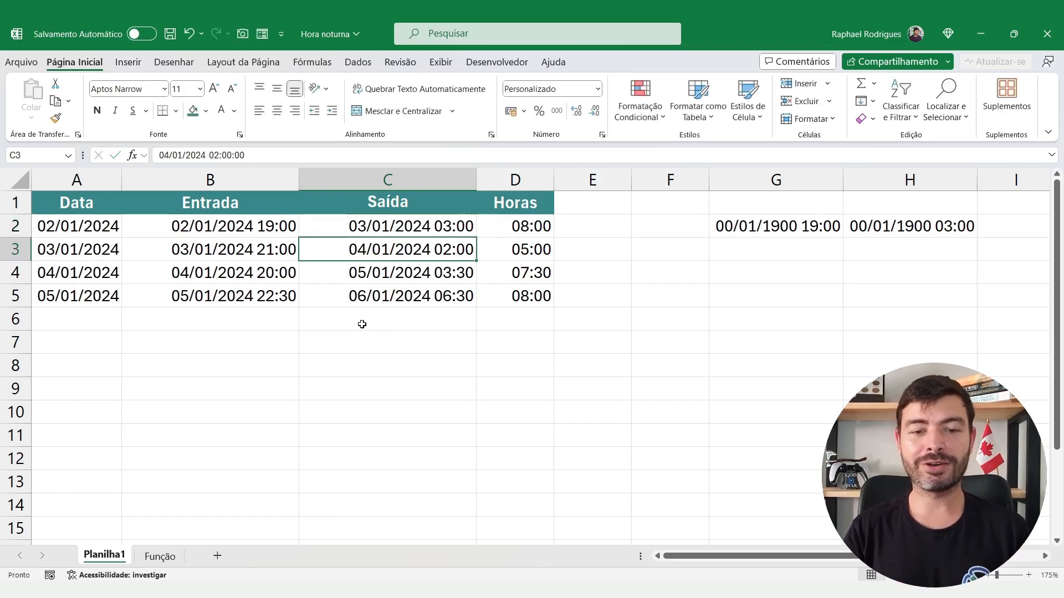
Check the D2 hours formula and the dated Entrada and Saída entries in columns B and C.
left_click(513, 229)
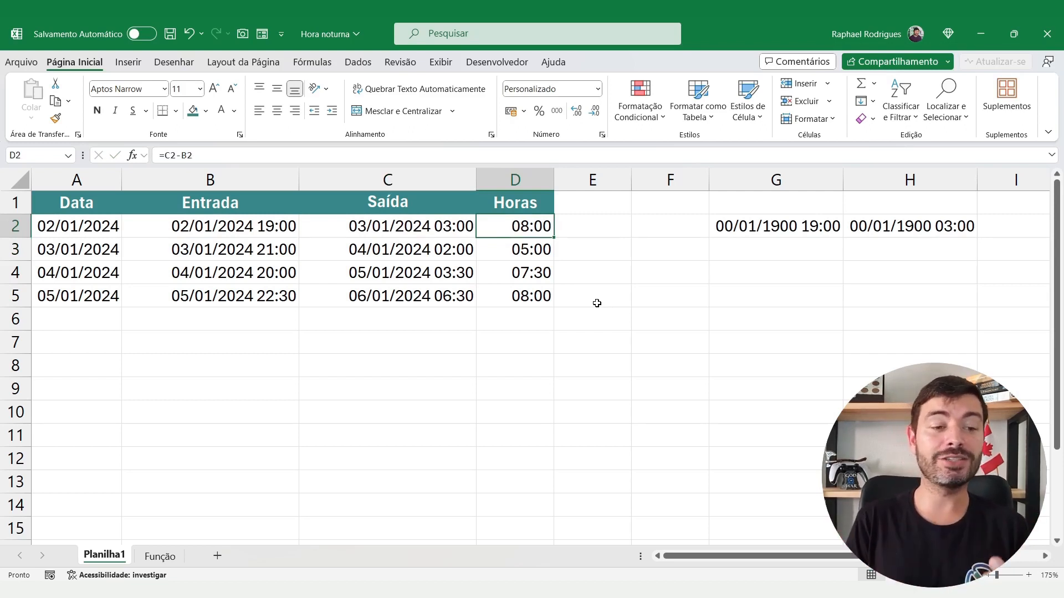
left_click_drag(294, 226, 359, 221)
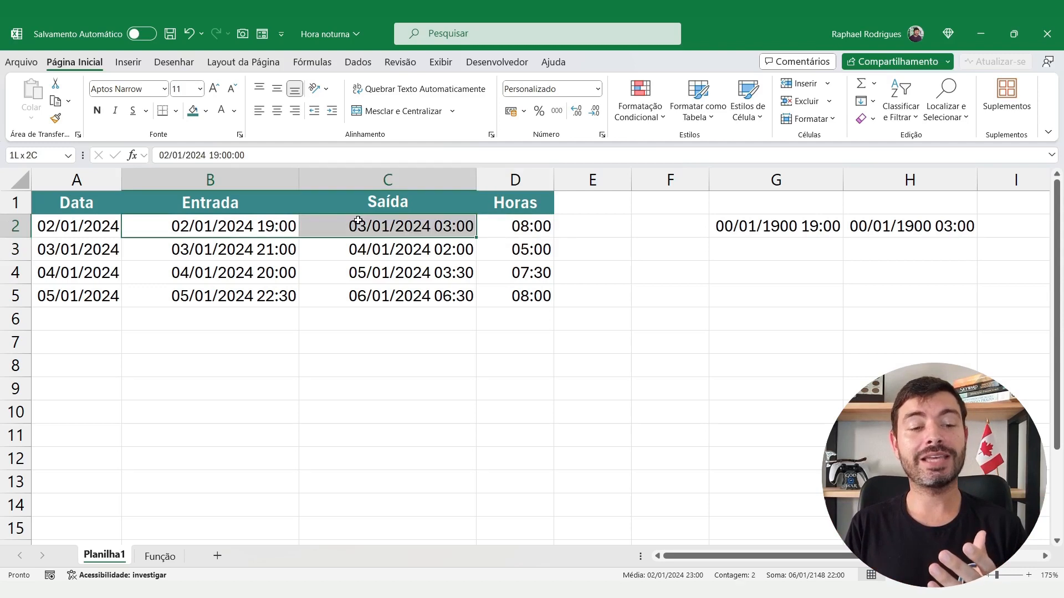
left_click(254, 222)
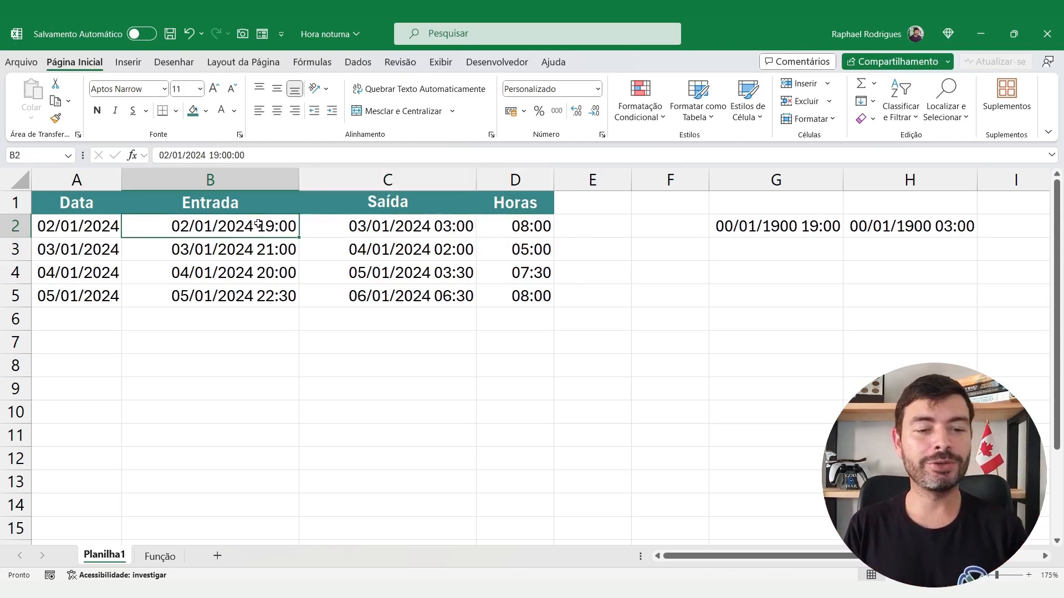
left_click(345, 218)
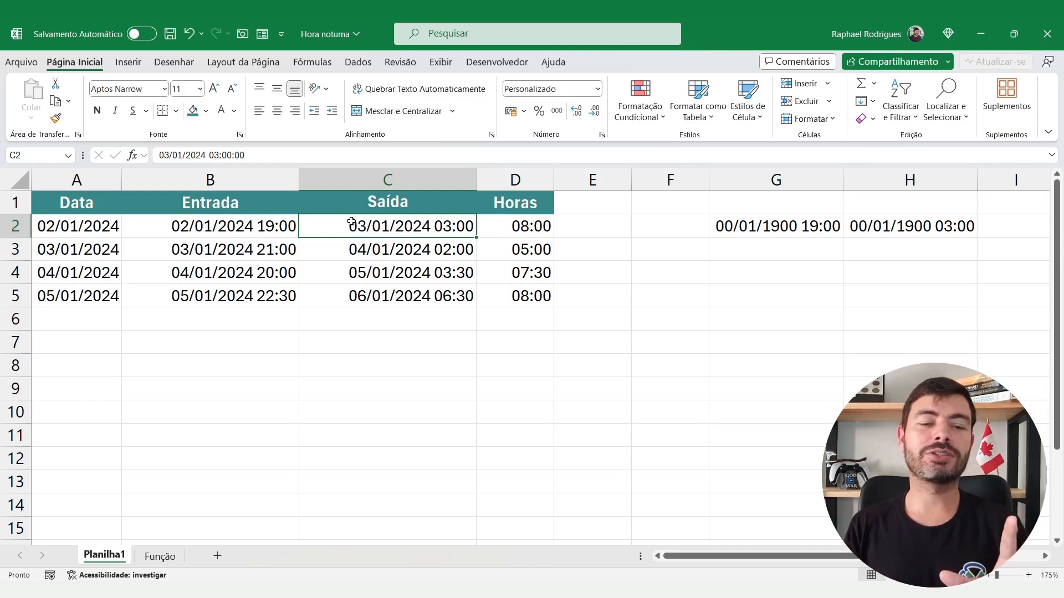
left_click_drag(351, 222, 215, 317)
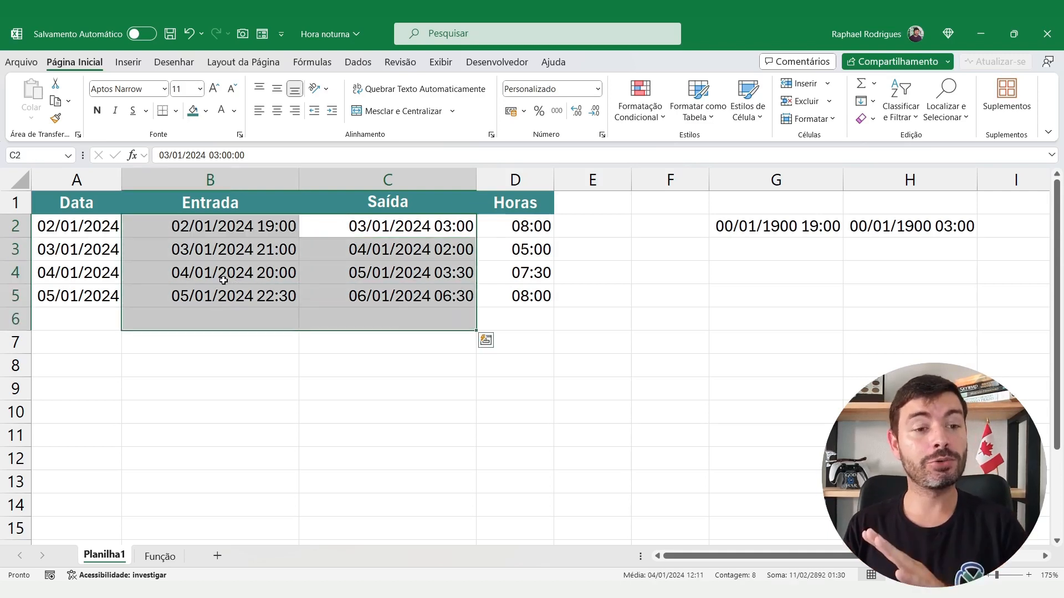
left_click(223, 280)
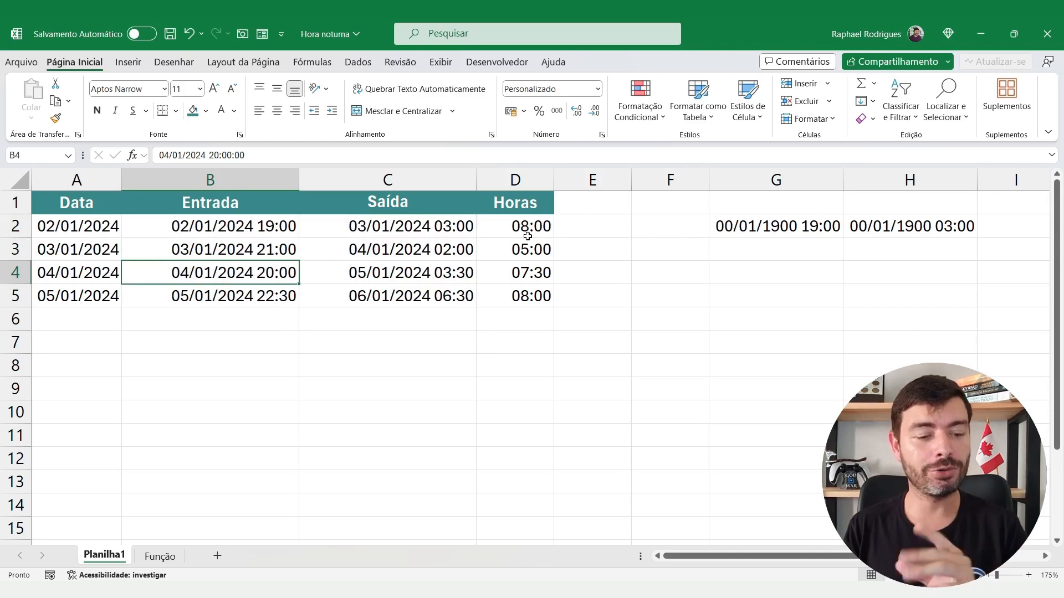
Switch to the Função sheet and review the time-only Entrada and Saída entries in B2:C5.
left_click(160, 557)
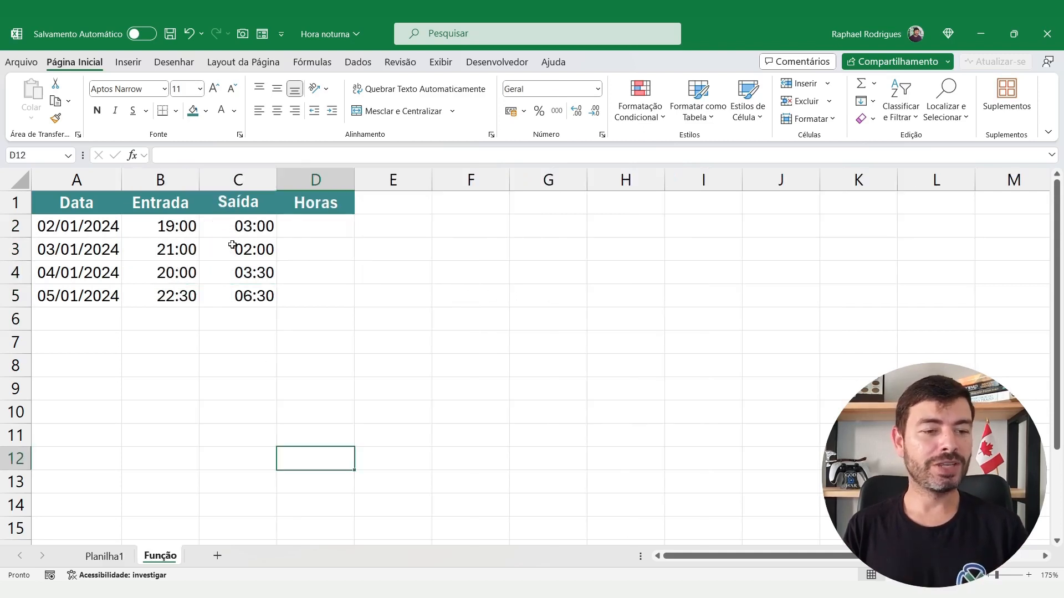
left_click(167, 232)
left_click(242, 226)
left_click(165, 251)
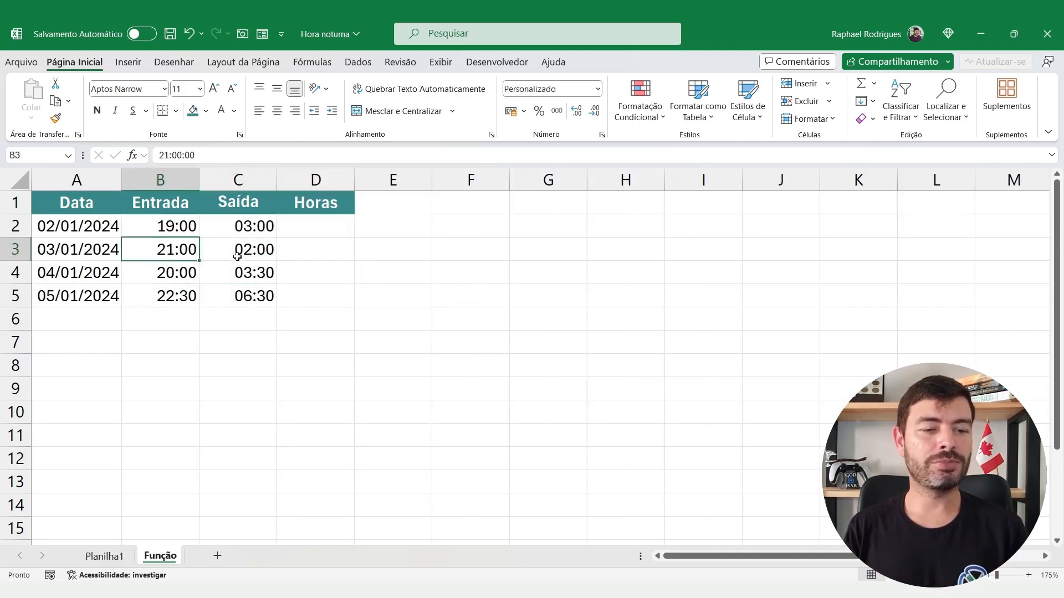
left_click(243, 249)
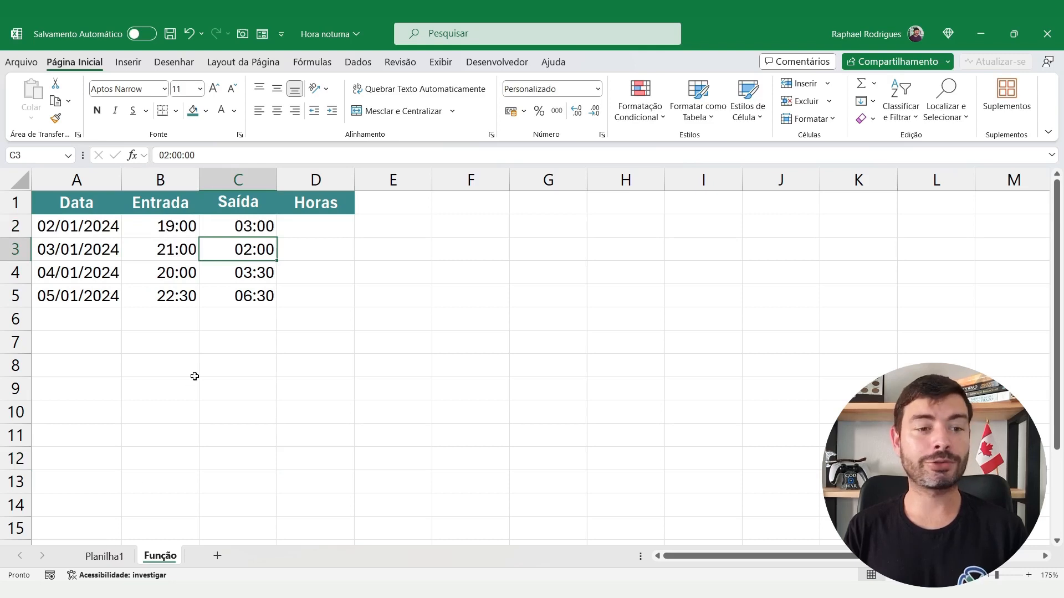
left_click_drag(172, 221, 232, 297)
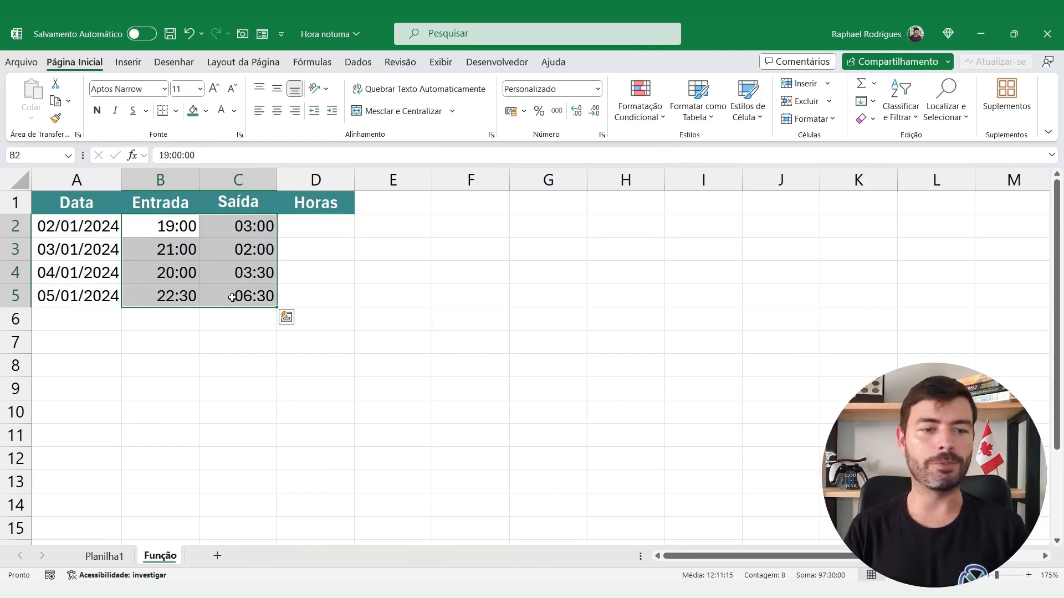
Enter the formula =C2-B2+(C2<B2) in D2 to calculate the first shift's hours across midnight.
left_click(321, 227)
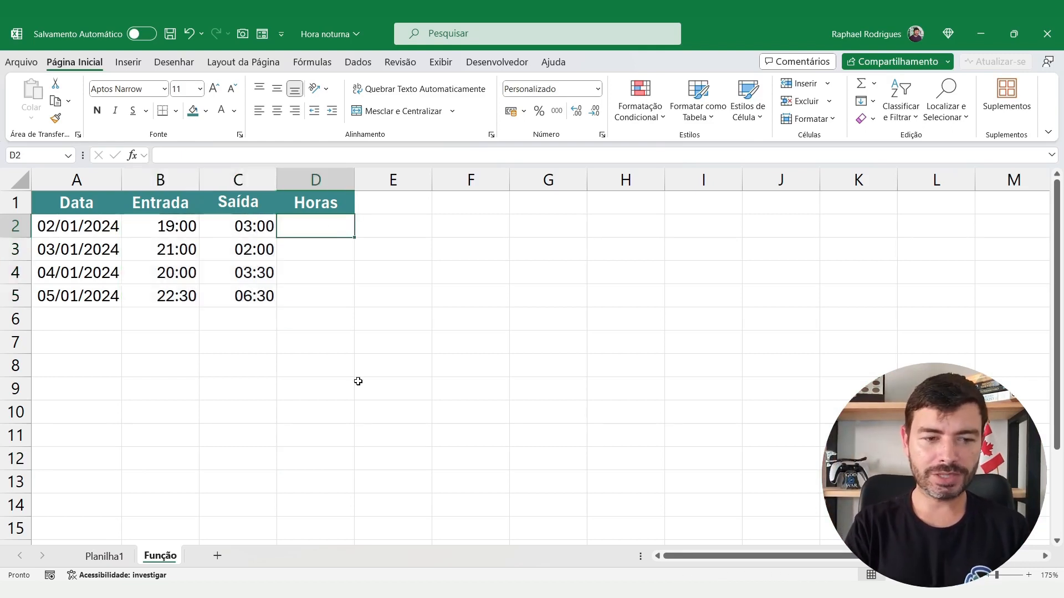
type("=")
left_click(252, 228)
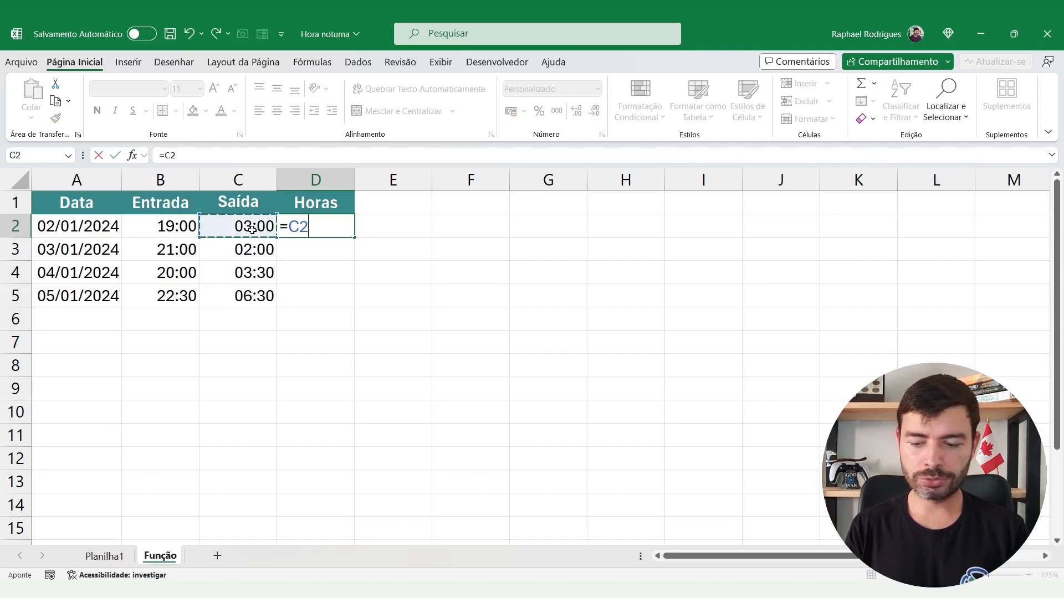
type("-")
left_click(188, 230)
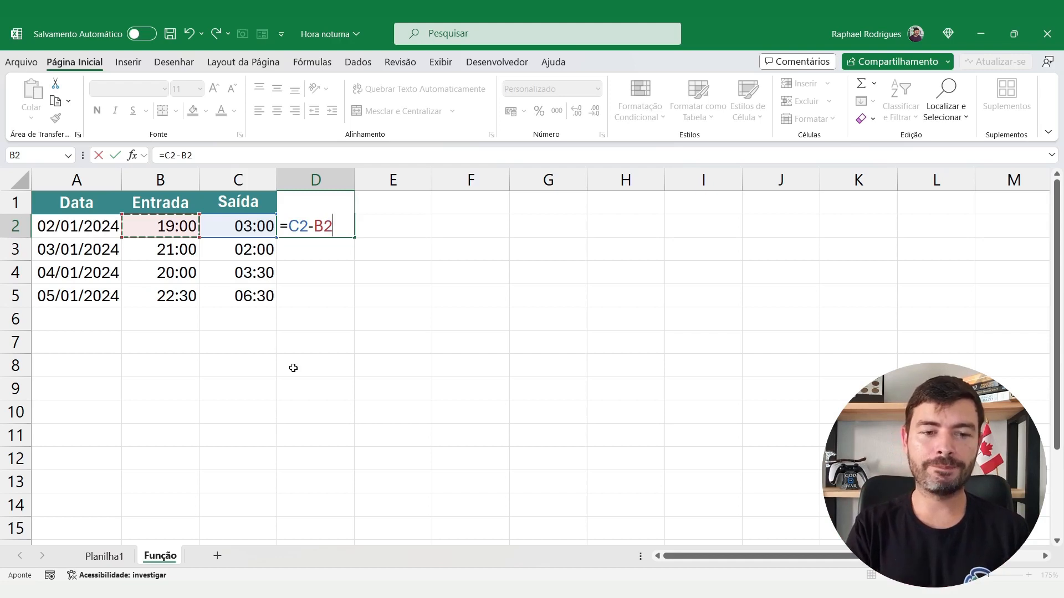
type("+(")
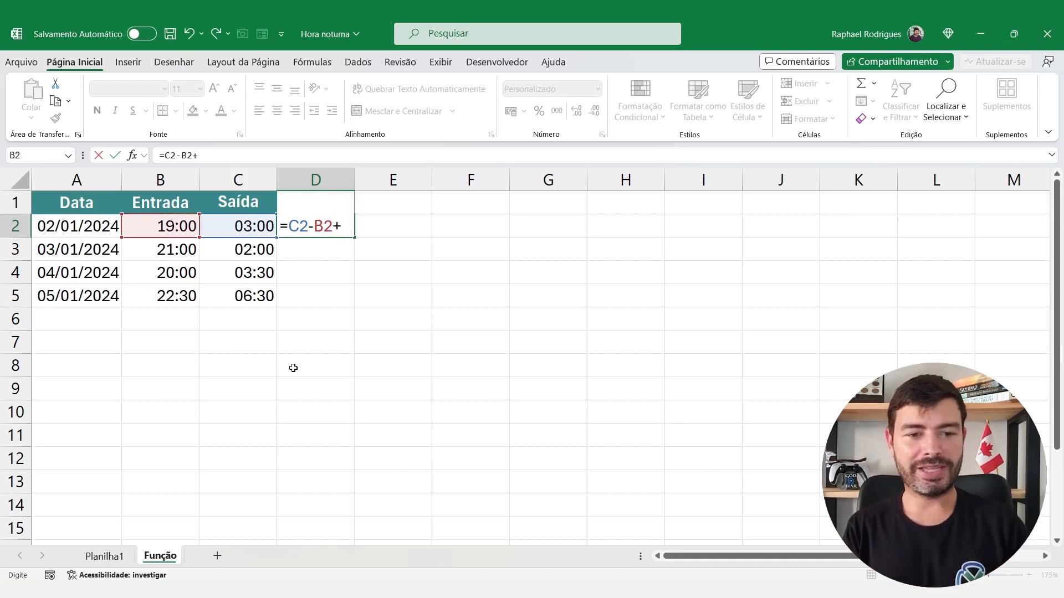
left_click(244, 229)
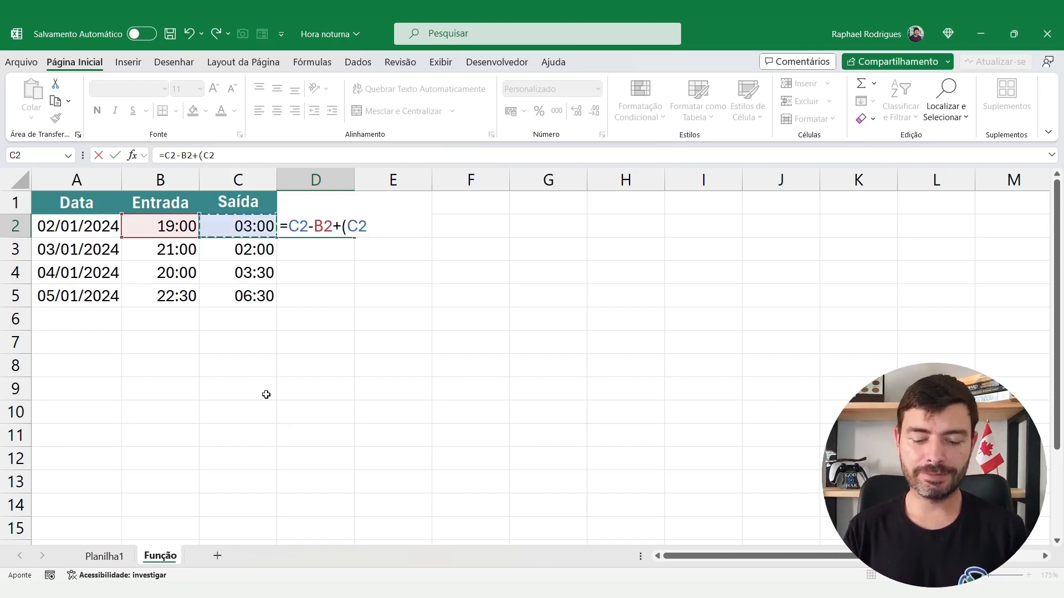
type("<")
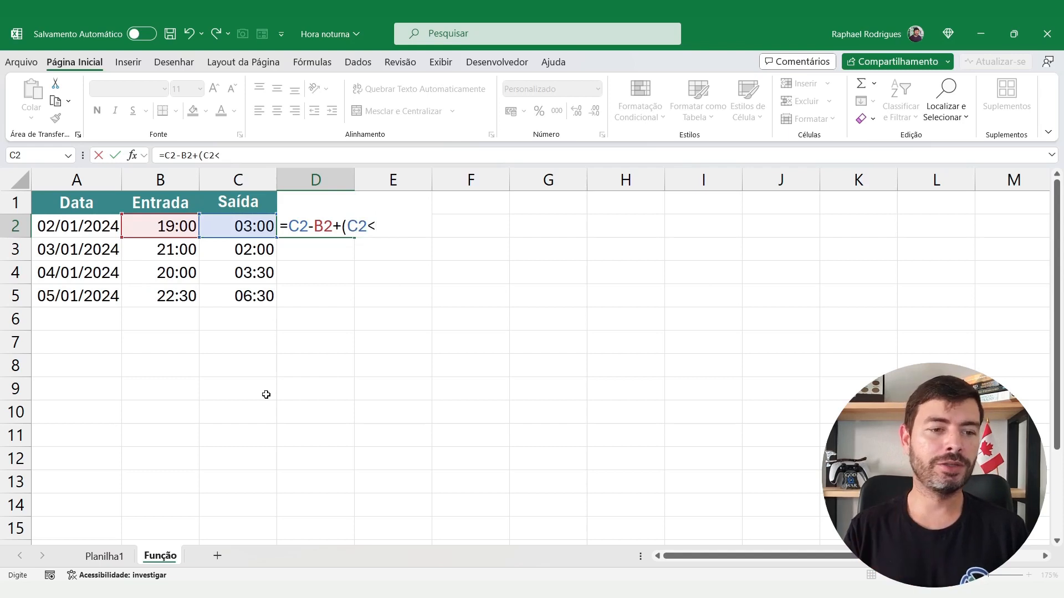
left_click(160, 230)
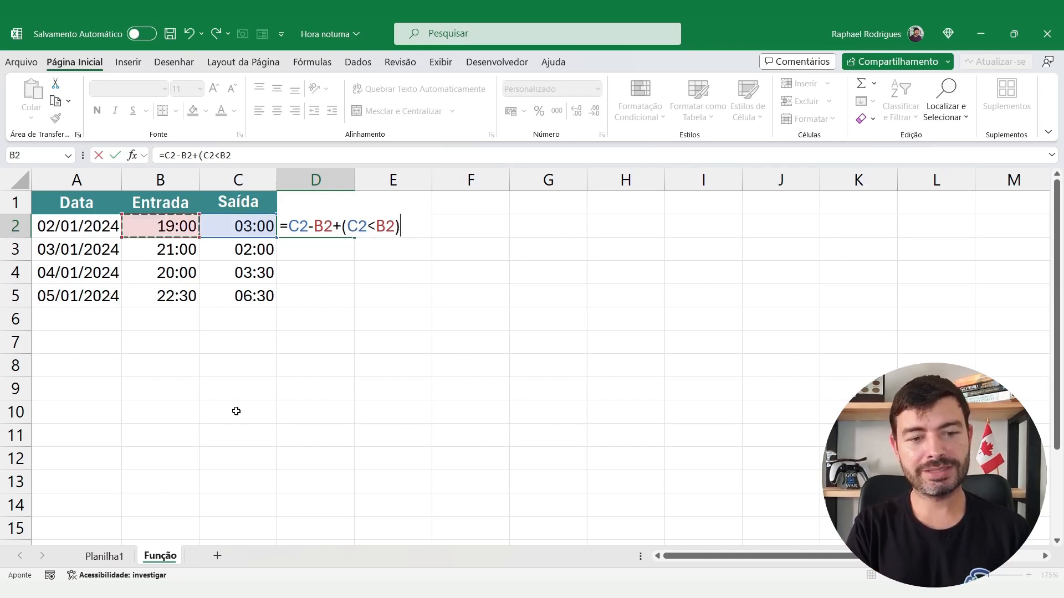
type(")")
key("Return")
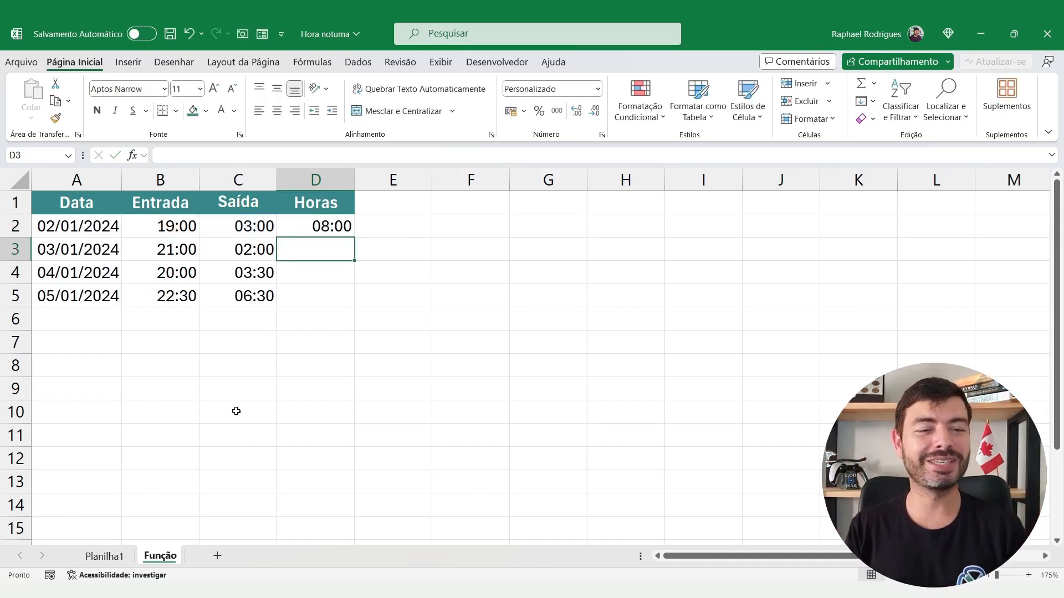
Copy the D2 hours formula to the remaining shifts in D3:D5.
left_click(332, 223)
key("ctrl+c")
left_click_drag(328, 245, 337, 295)
key("ctrl+v")
key("Escape")
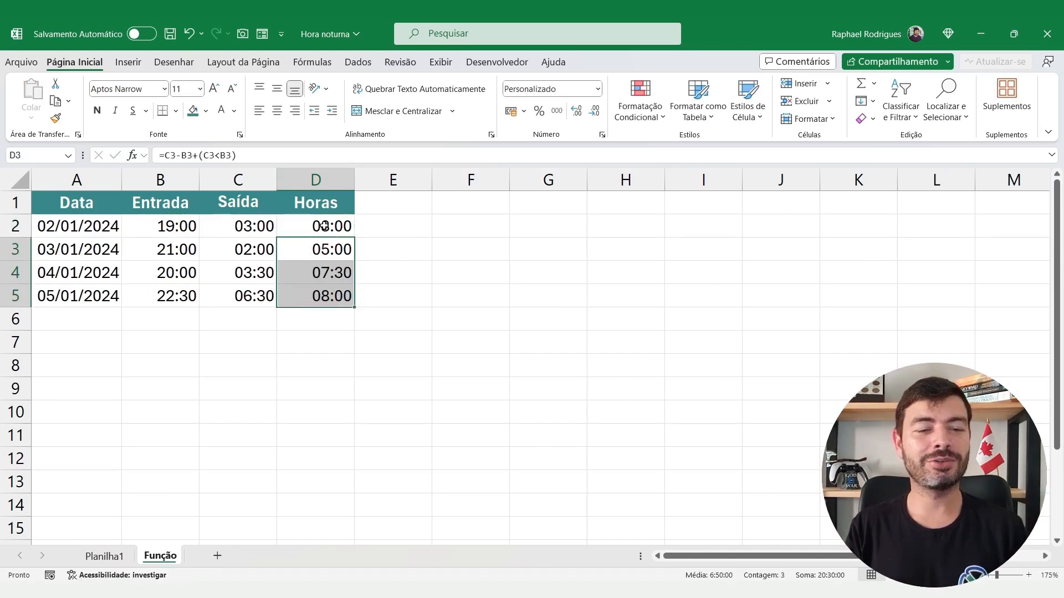
Check the Horas formulas in D2:D5 and the time-only Saída entry in C2.
left_click(325, 253)
left_click(331, 272)
left_click(331, 296)
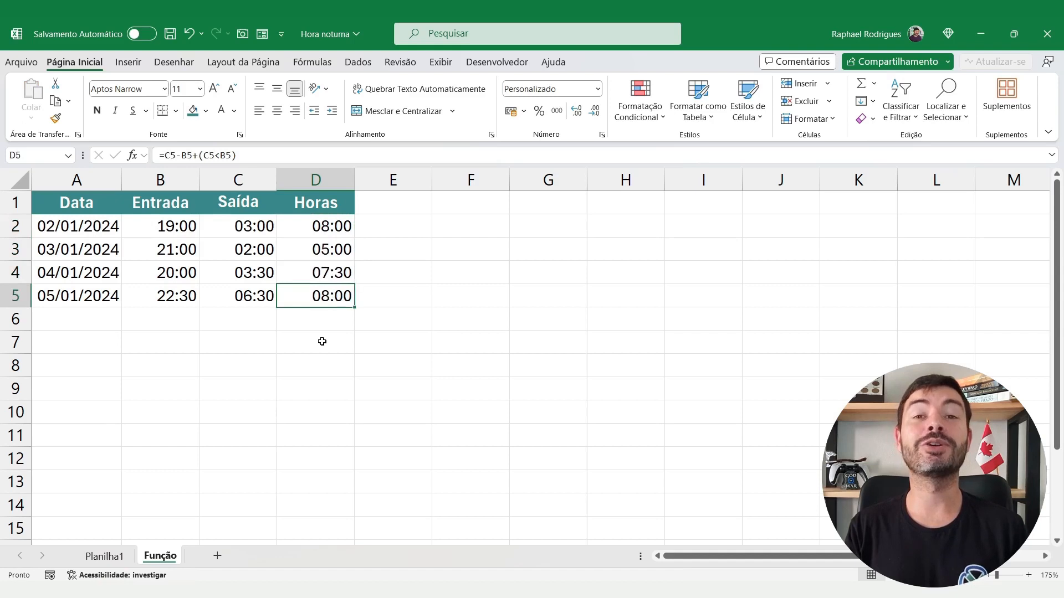
left_click(219, 230)
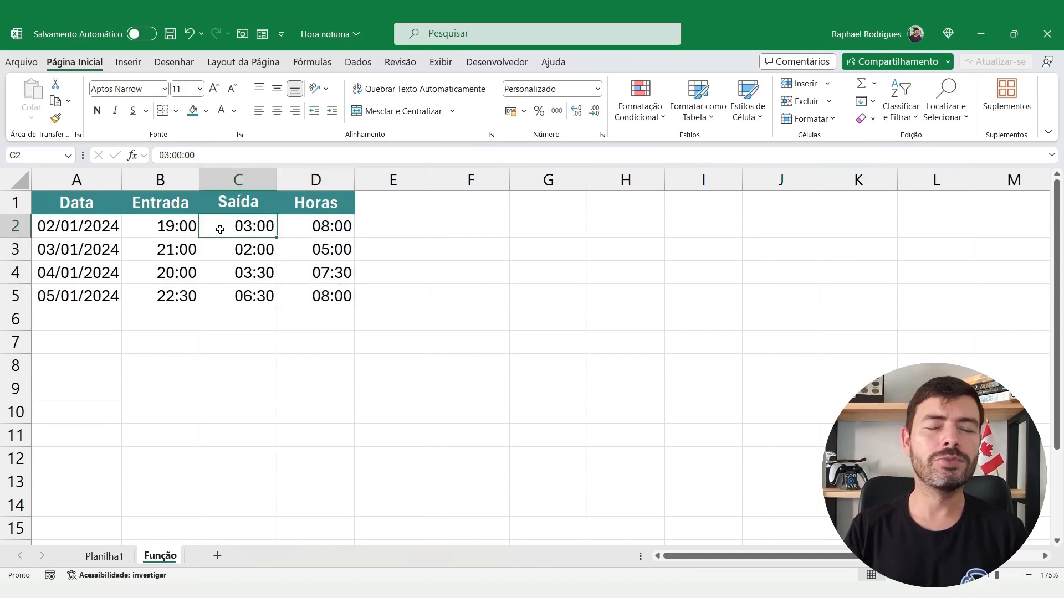
left_click(308, 223)
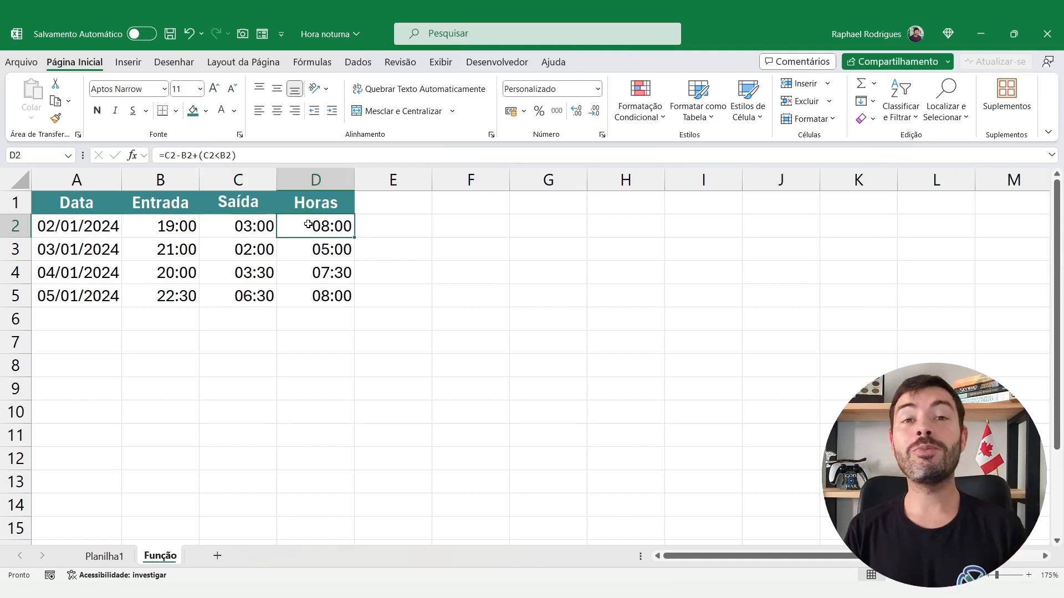
left_click(481, 223)
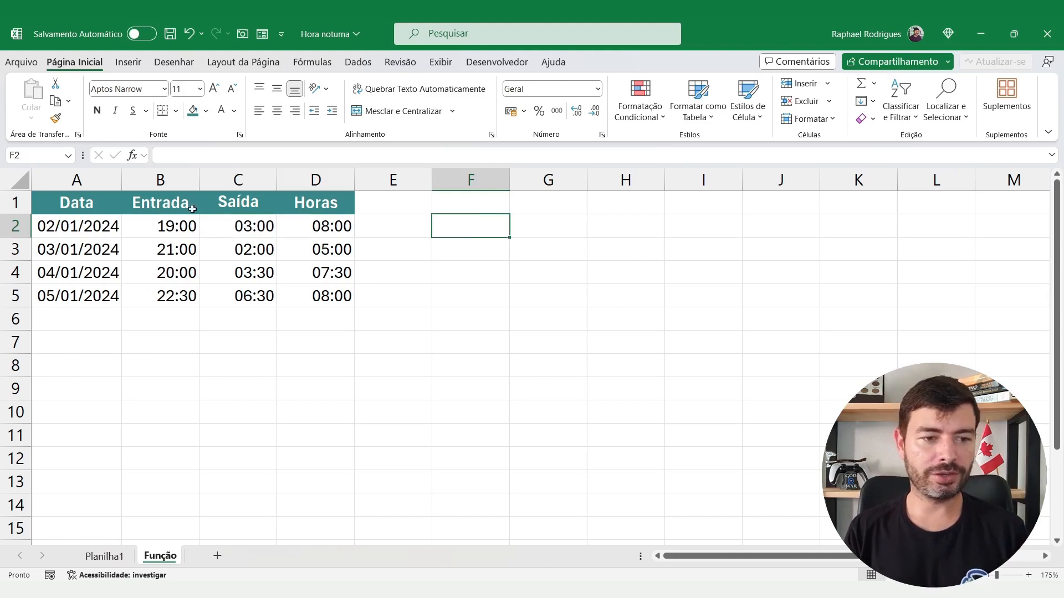
Copy the Entrada and Saída headers with the first shift's times from B1:C2 to F1:G2.
left_click_drag(192, 208, 244, 226)
key("ctrl+c")
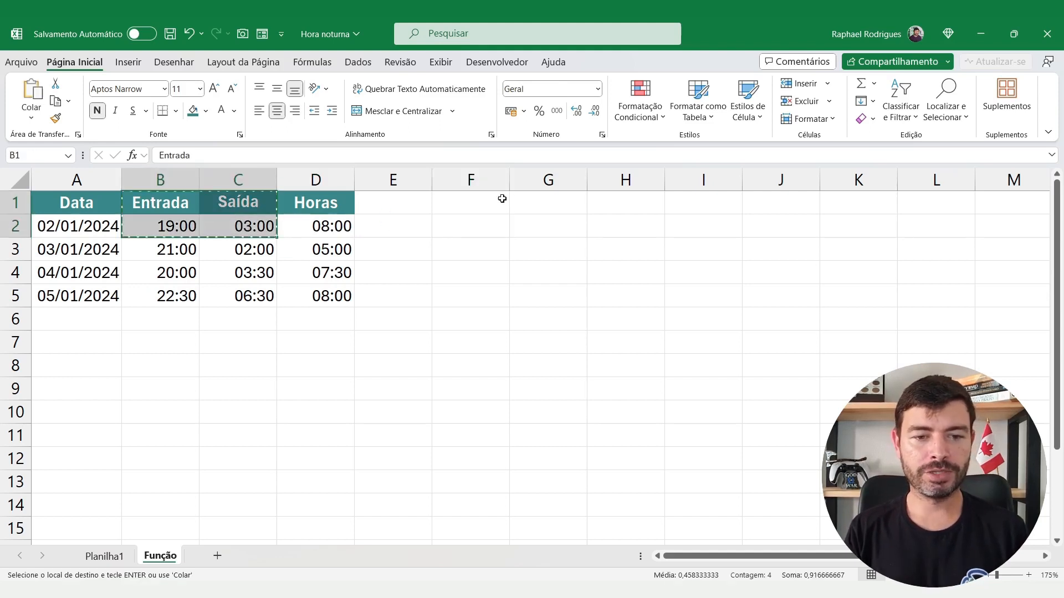
left_click(502, 200)
key("ctrl+v")
key("Escape")
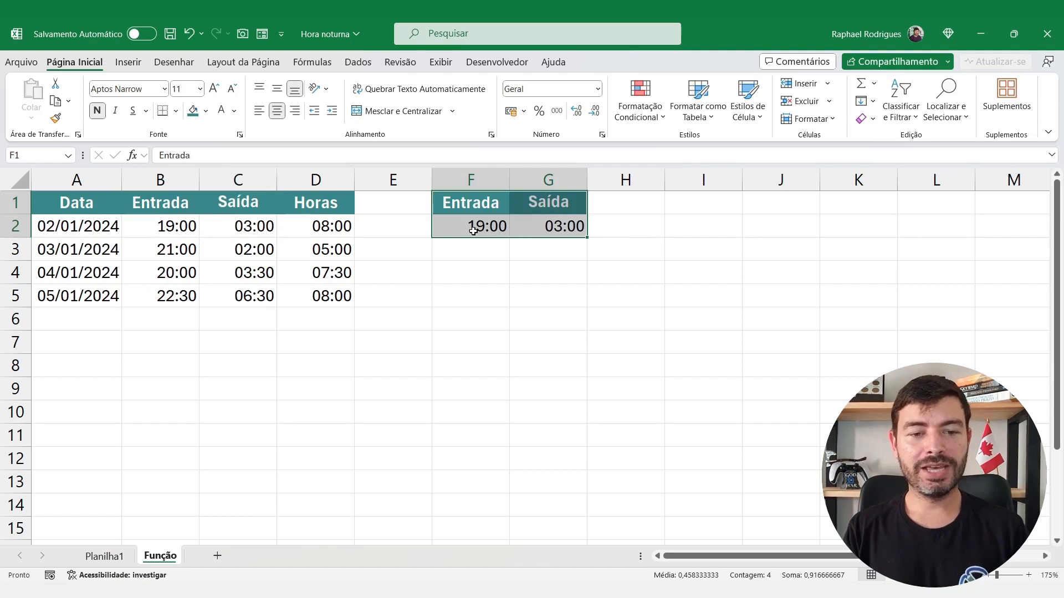
Format the copied times in F2:G2 as Número and inspect the decimal value behind each one.
left_click_drag(473, 230, 536, 224)
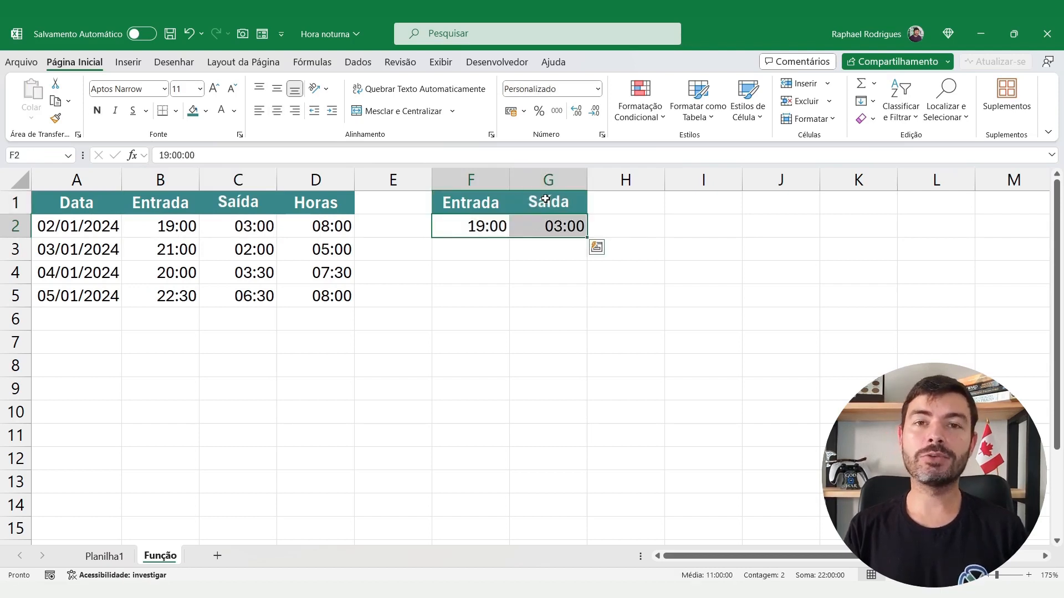
left_click(597, 90)
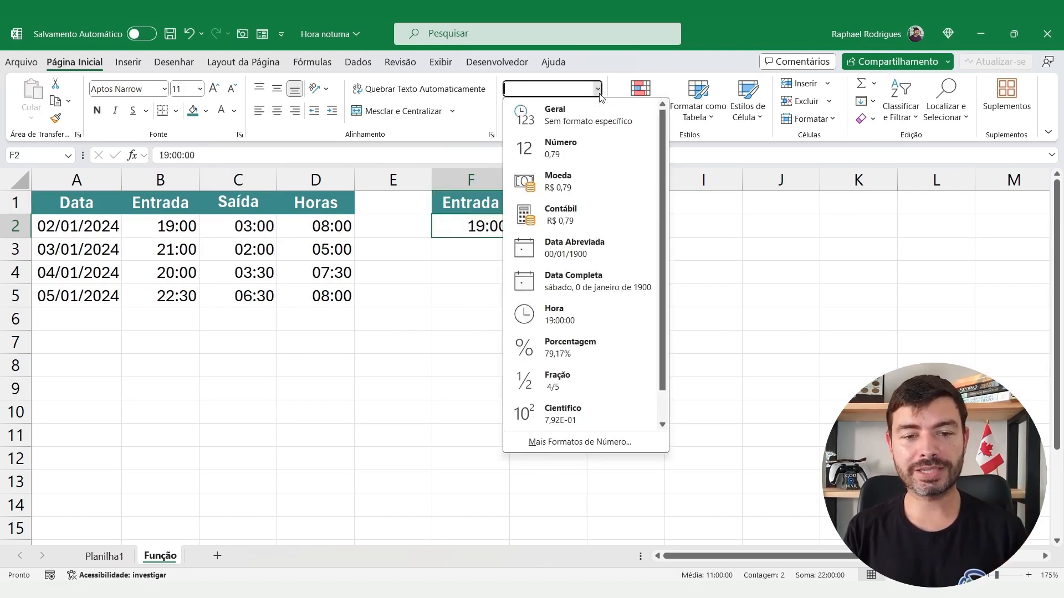
left_click(600, 145)
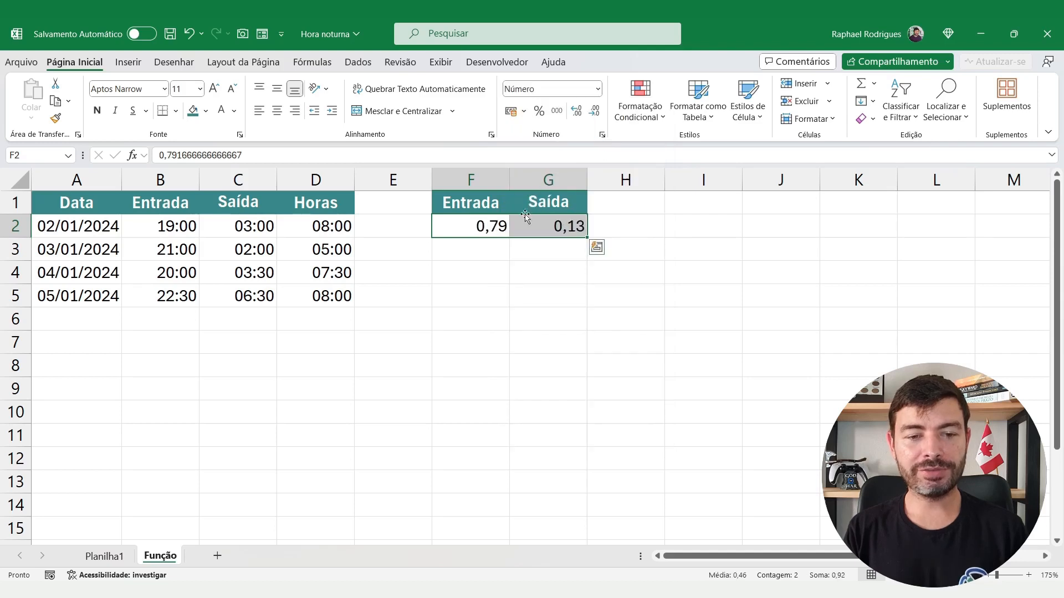
left_click(465, 226)
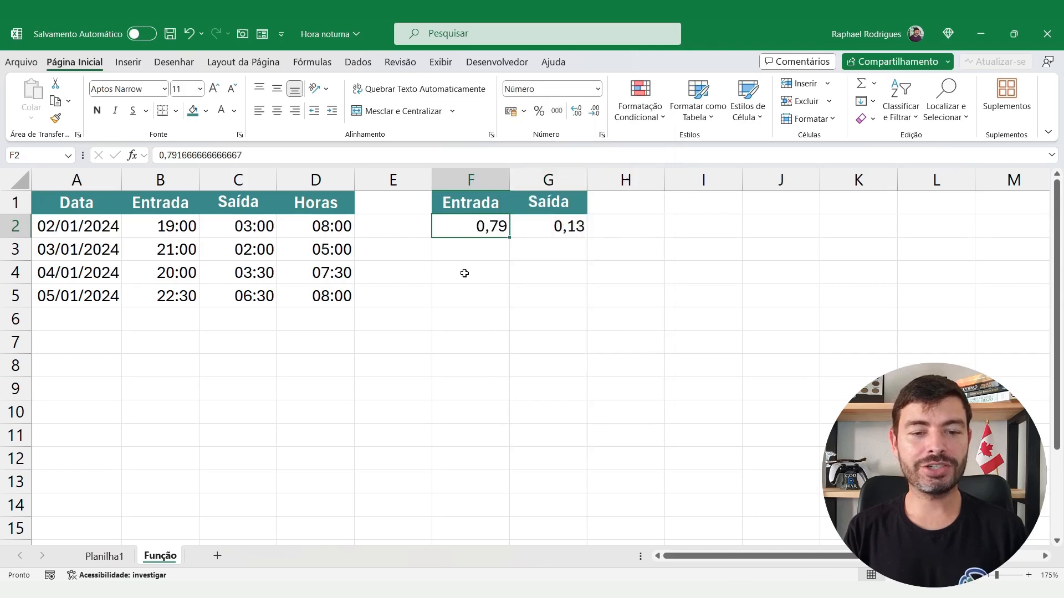
left_click(566, 228)
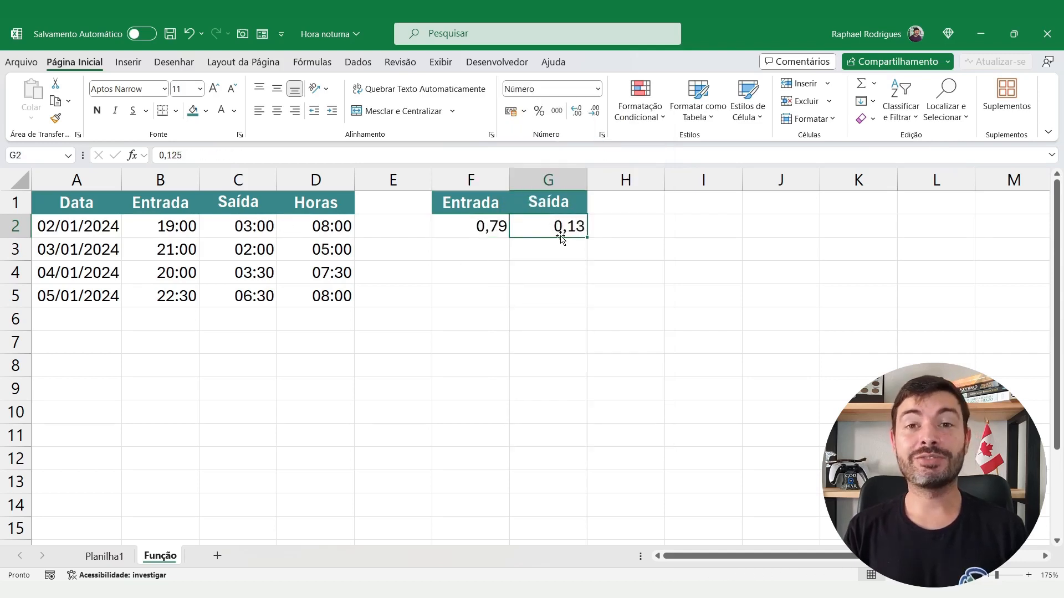
Enter 0 in both G5 and H5, and format H5 as Hora.
left_click(520, 306)
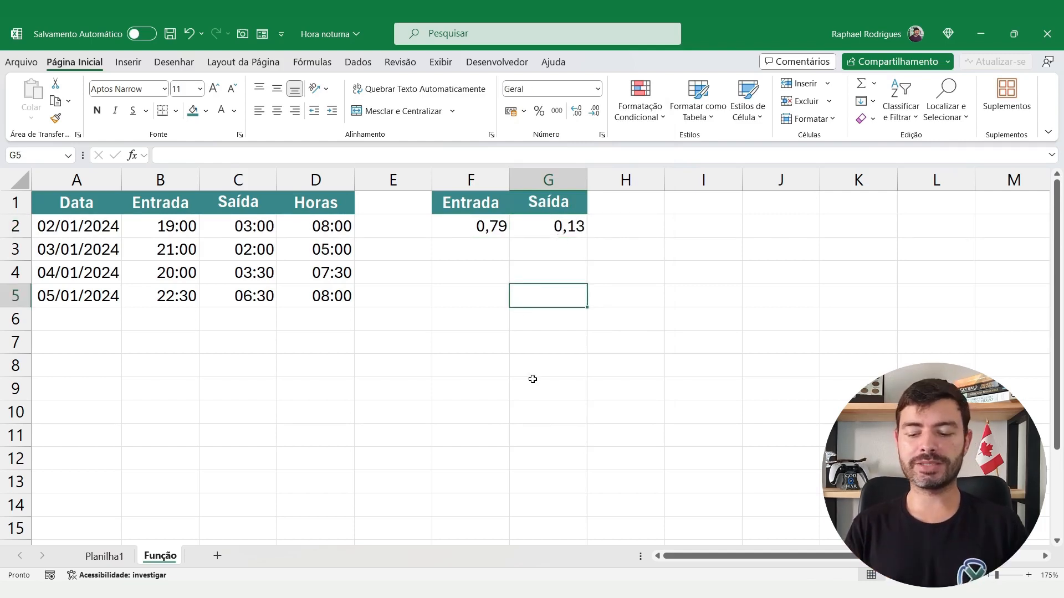
type("0")
key("Return")
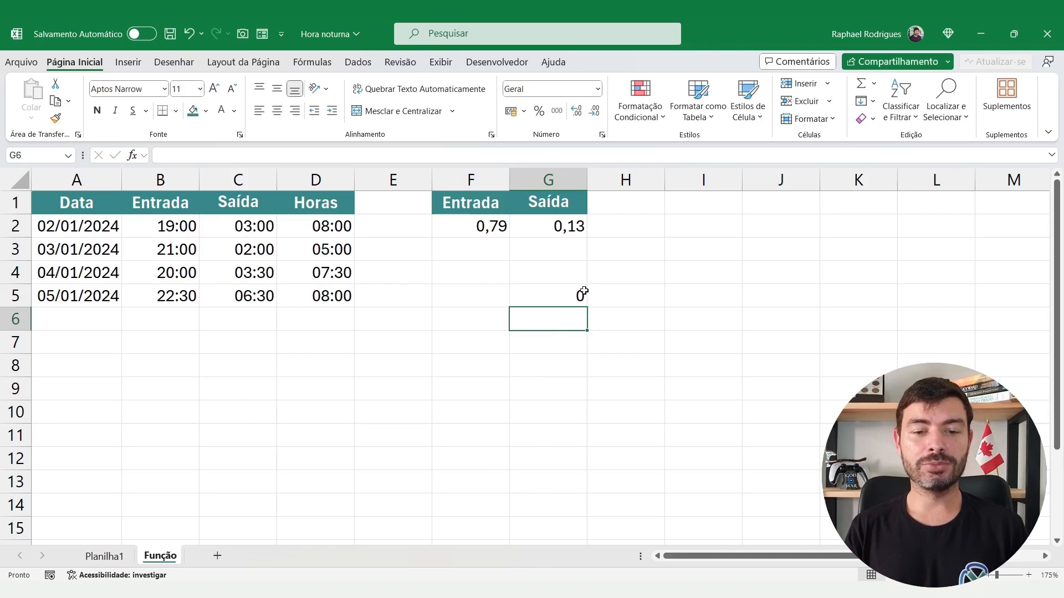
left_click(617, 294)
type("0")
key("ctrl+Return")
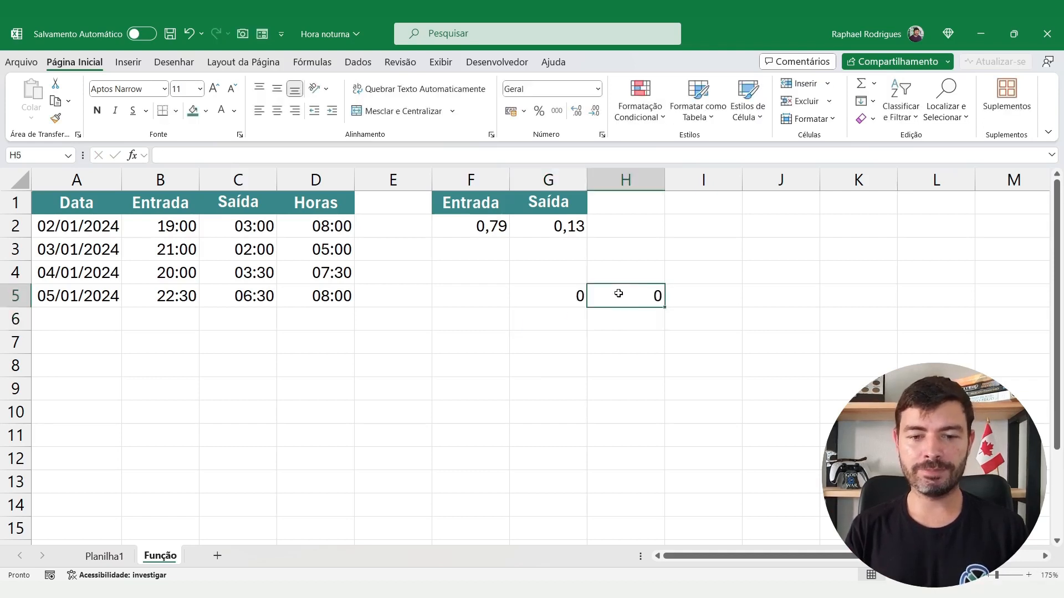
left_click(598, 89)
left_click(587, 312)
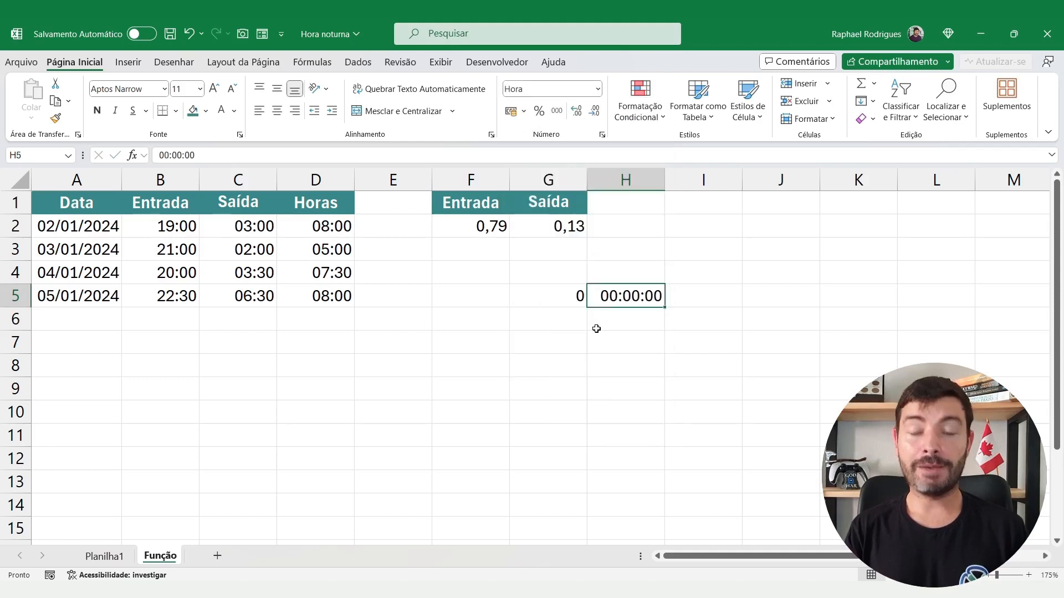
Enter 1 in G6, copy it to H6, and format H6 as Hora.
left_click(551, 322)
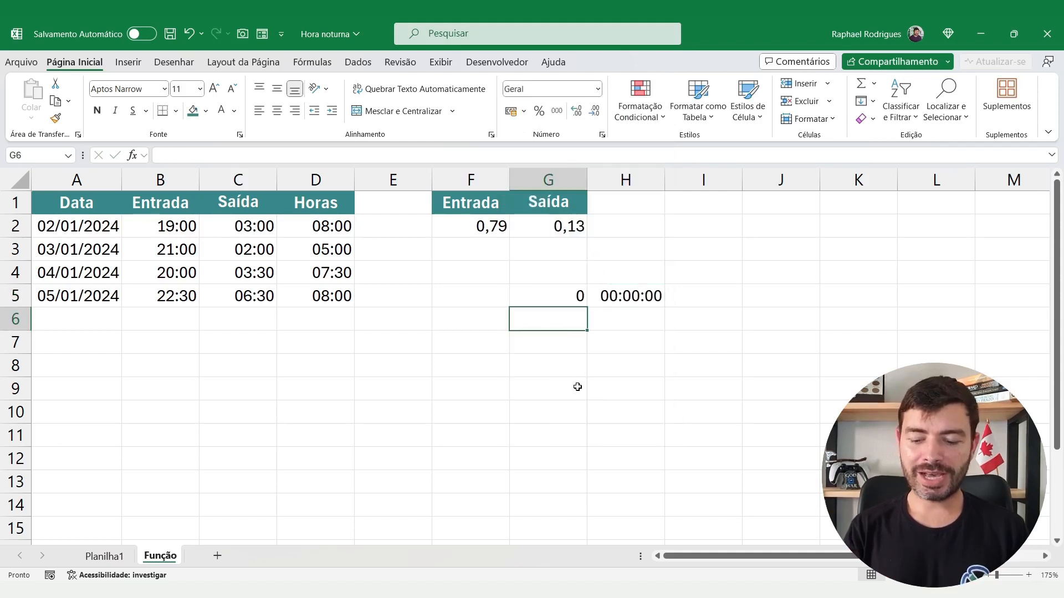
type("1")
key("Return")
left_click(577, 318)
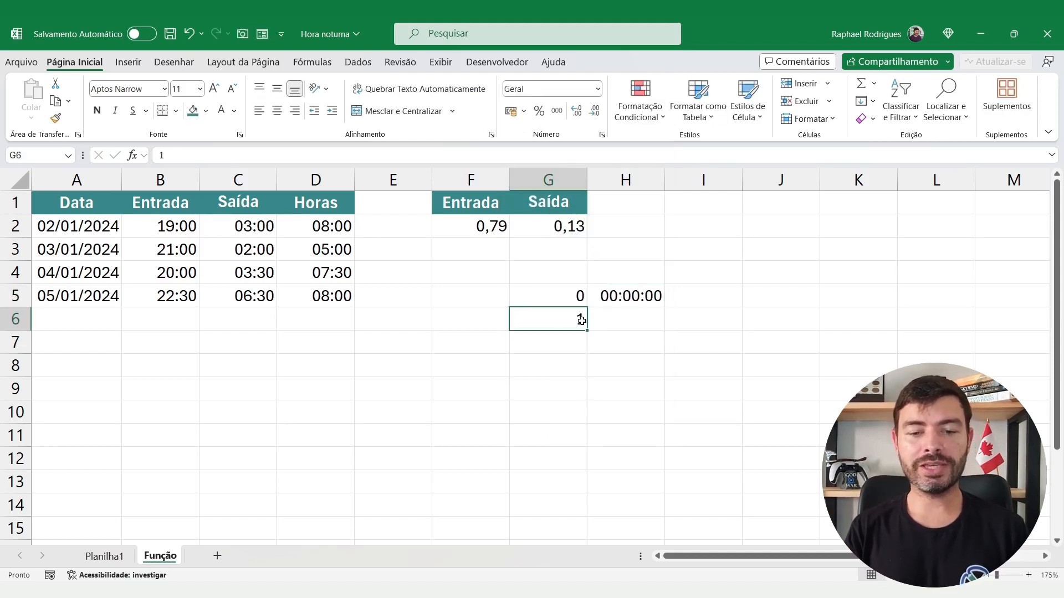
key("ctrl+c")
left_click(618, 323)
key("ctrl+v")
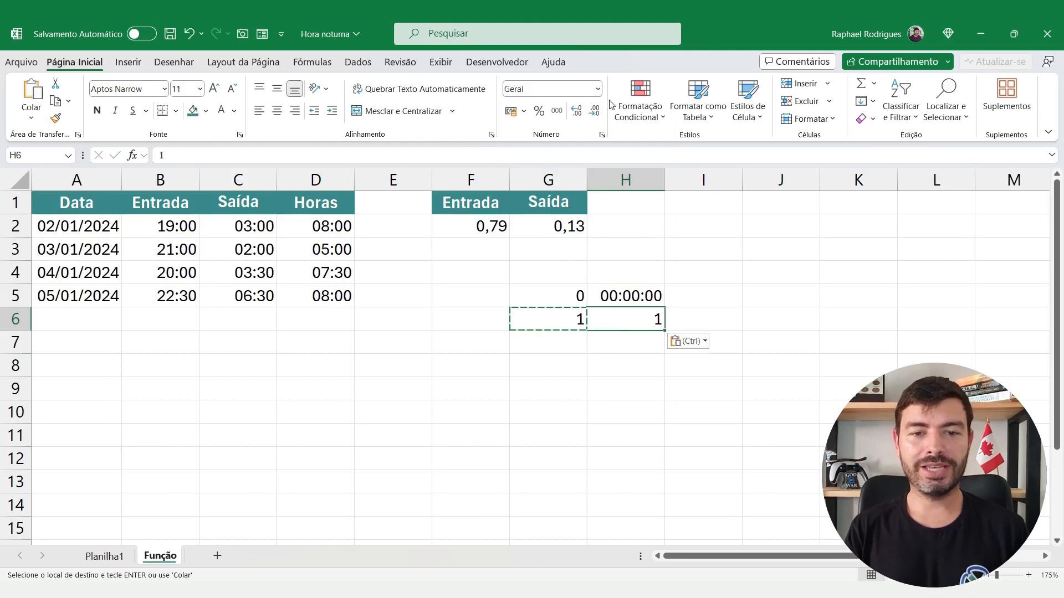
left_click(597, 89)
left_click(560, 314)
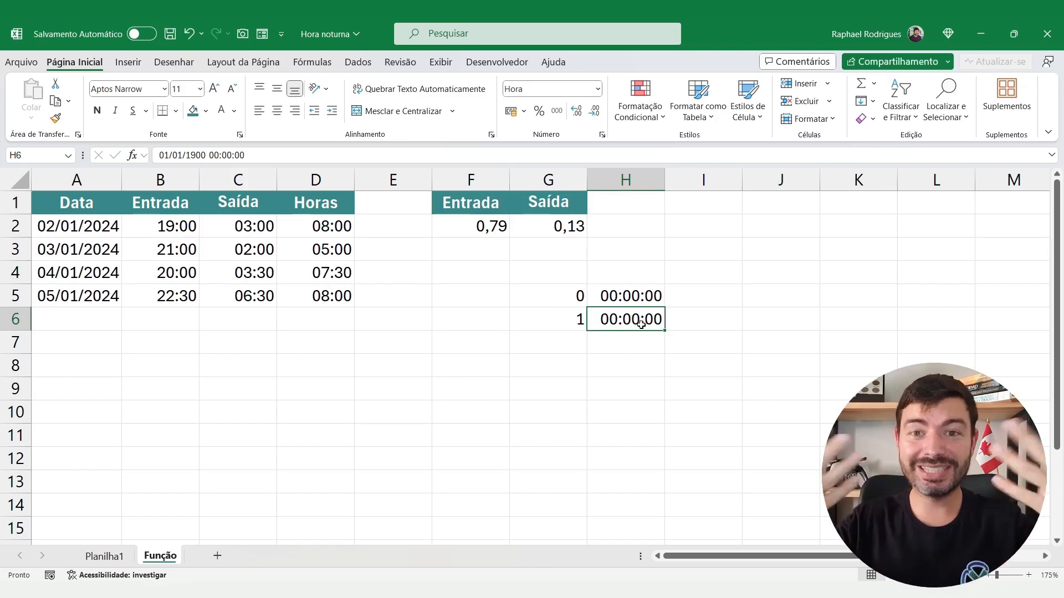
Replace the time in H6 with 23:59:59.
type("23")
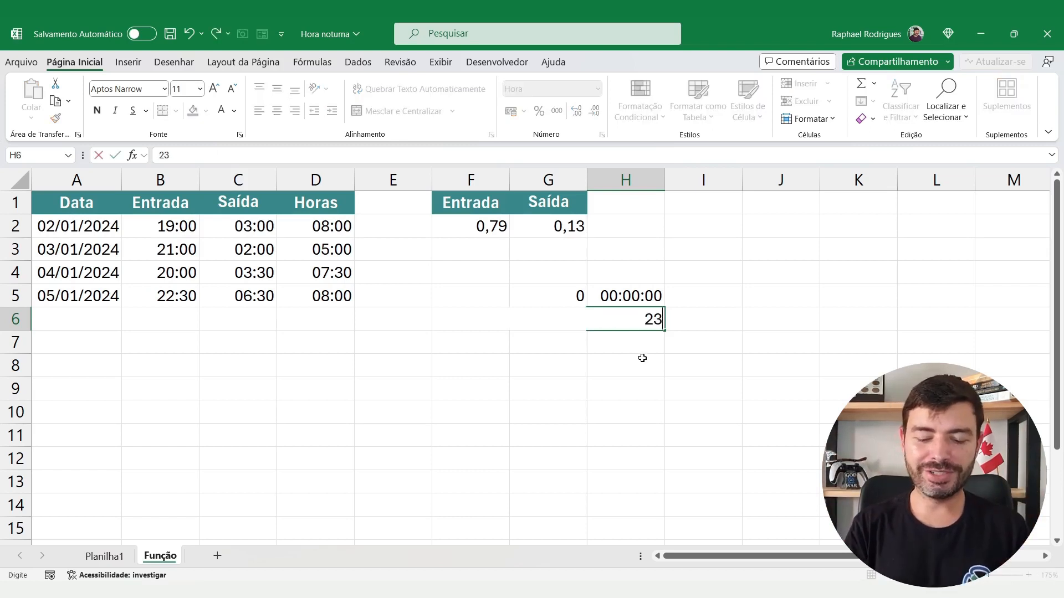
type(":59:59")
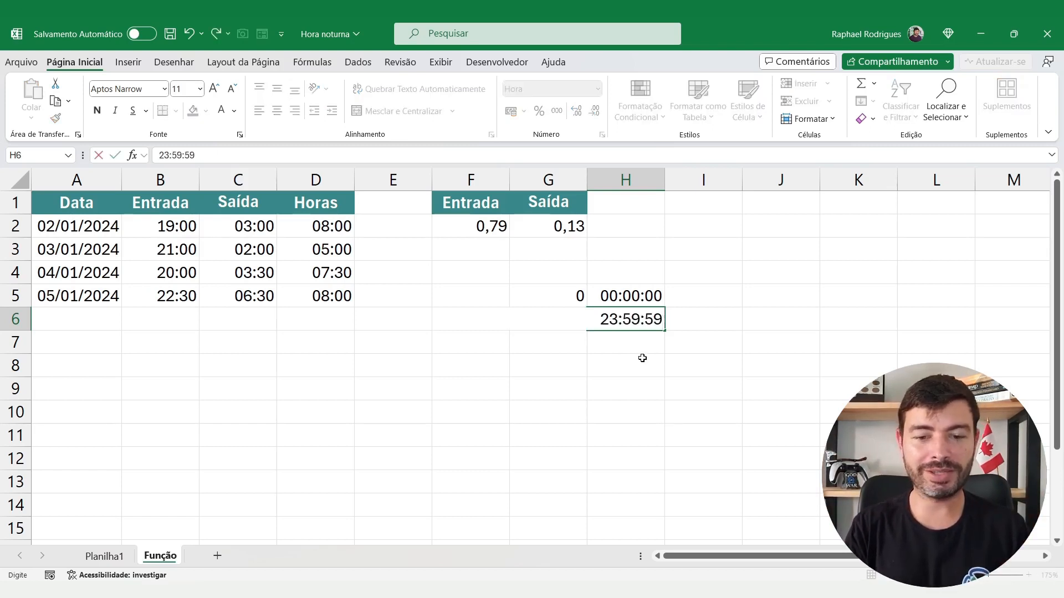
key("Return")
key("Up")
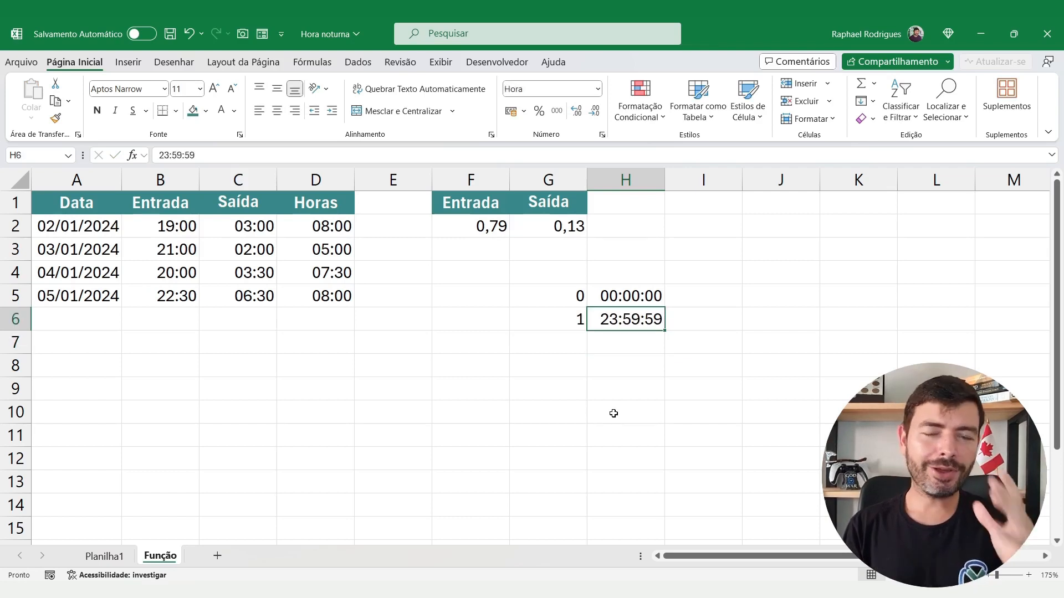
Compare the 0 and 1 values in G5:G6 with their times, and the B2:C2 times with their decimals in F2:G2.
left_click(624, 298)
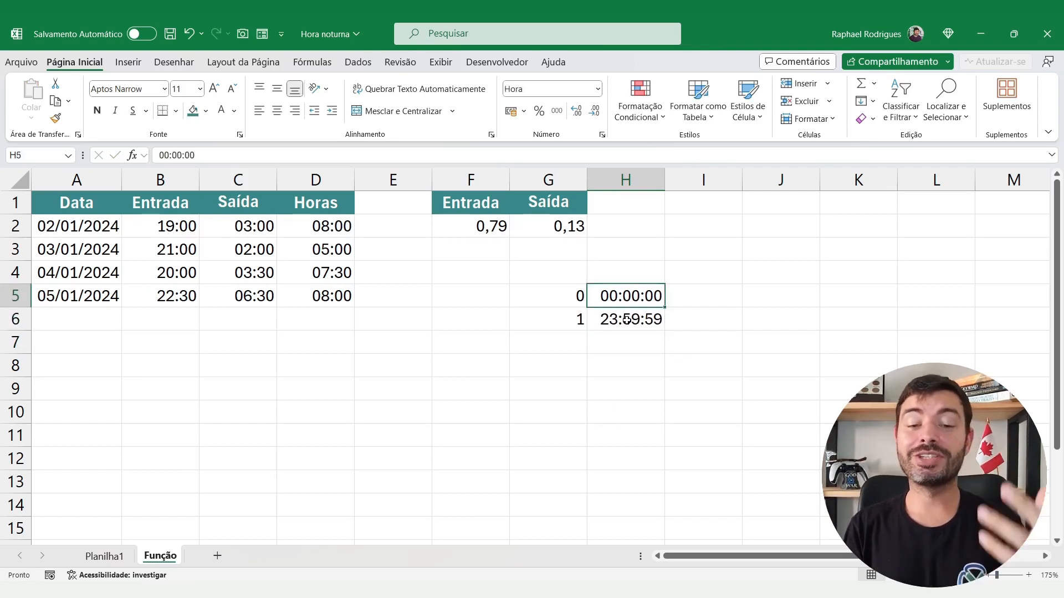
key("Down")
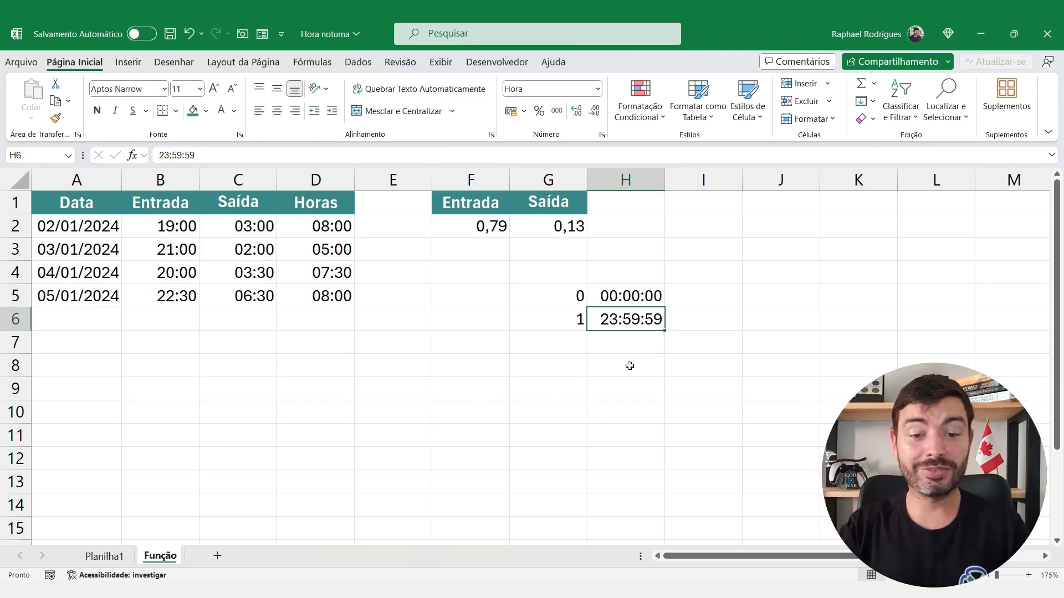
left_click(557, 291)
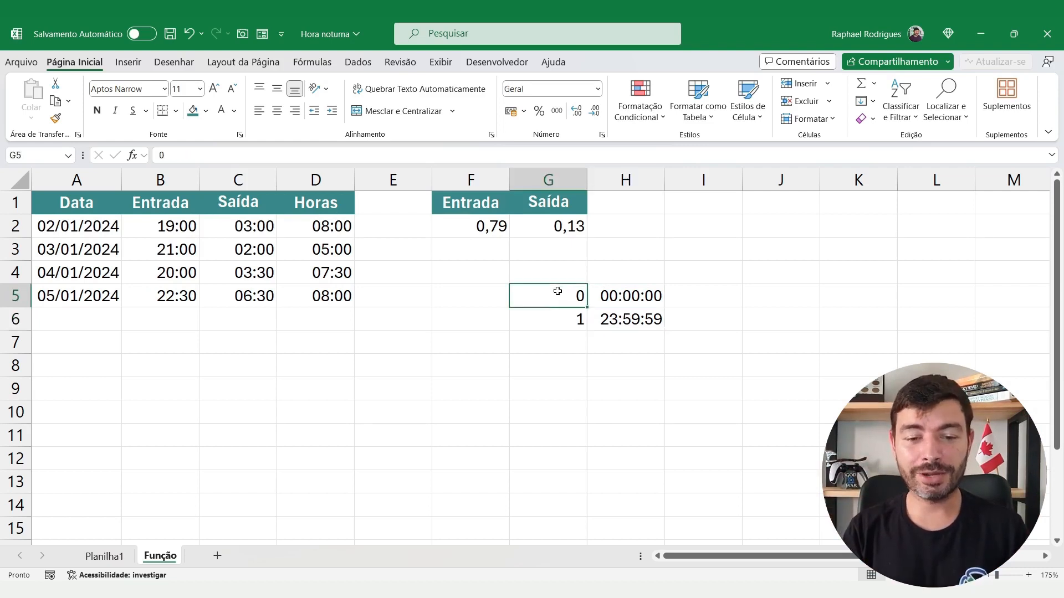
left_click(564, 324)
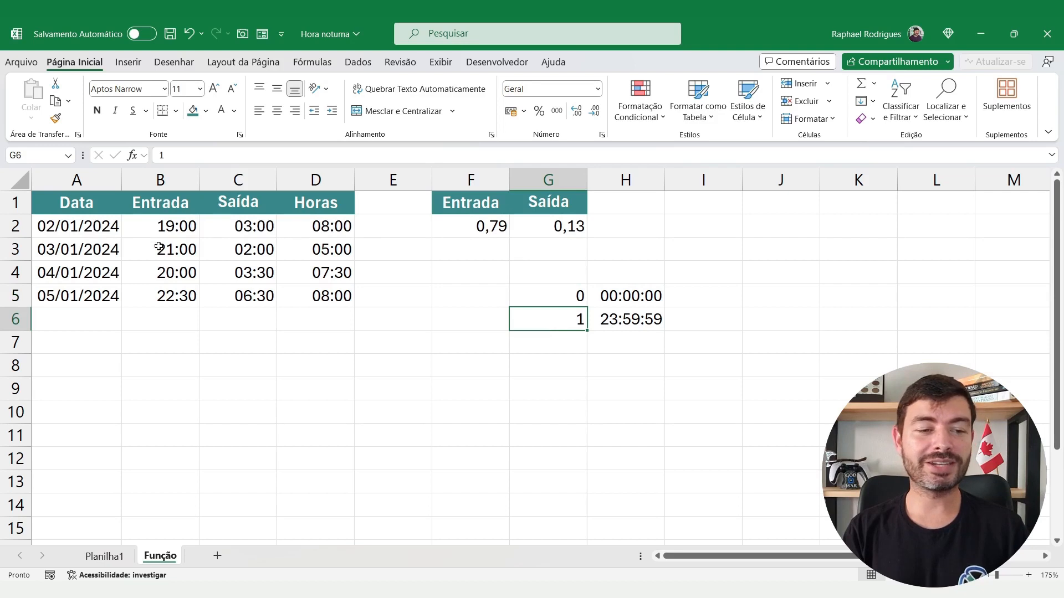
left_click(164, 229)
left_click(466, 224)
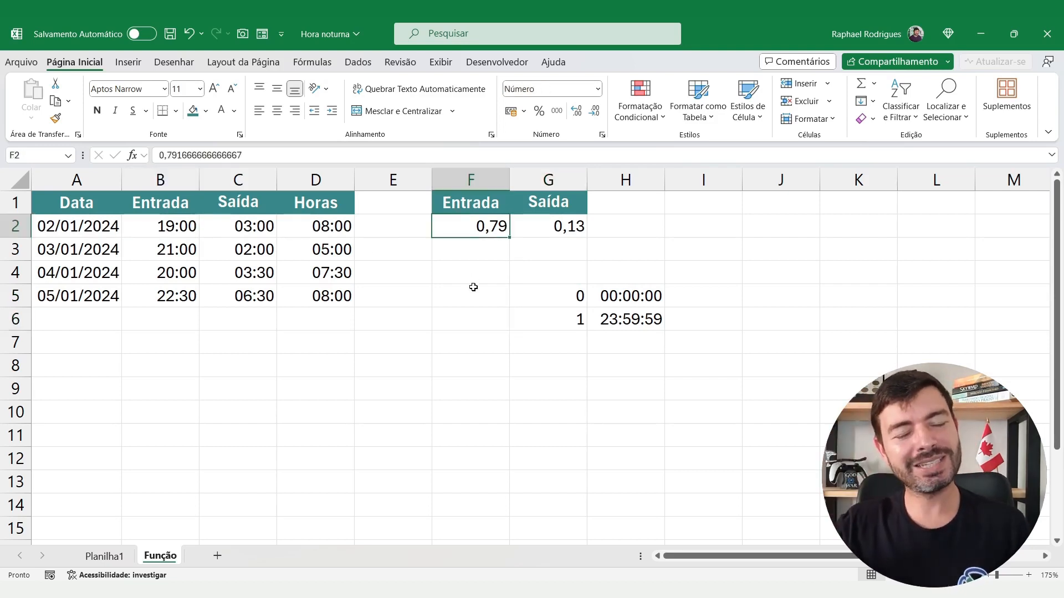
left_click(246, 223)
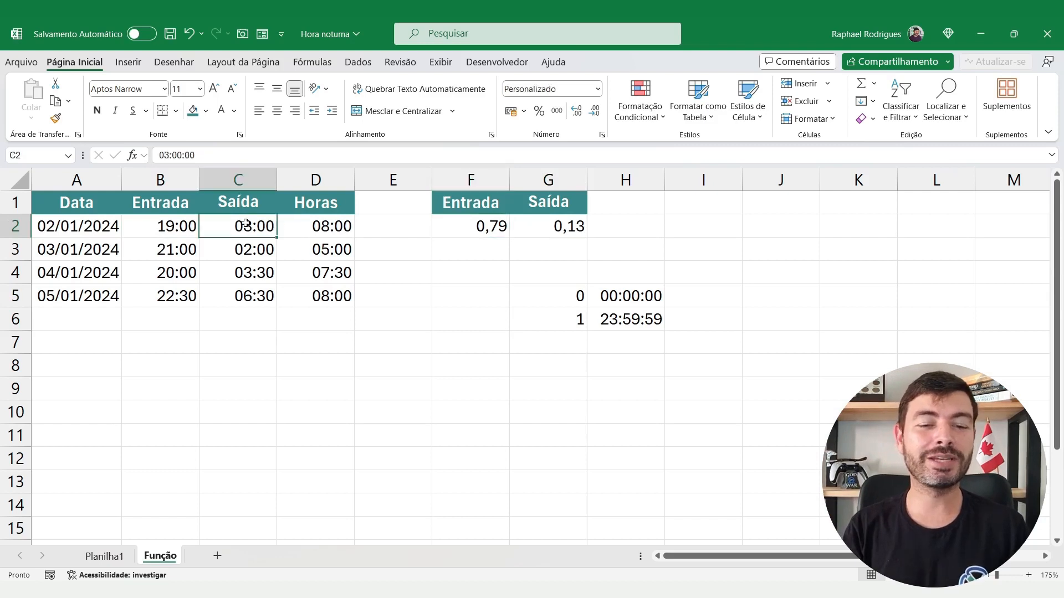
left_click(544, 228)
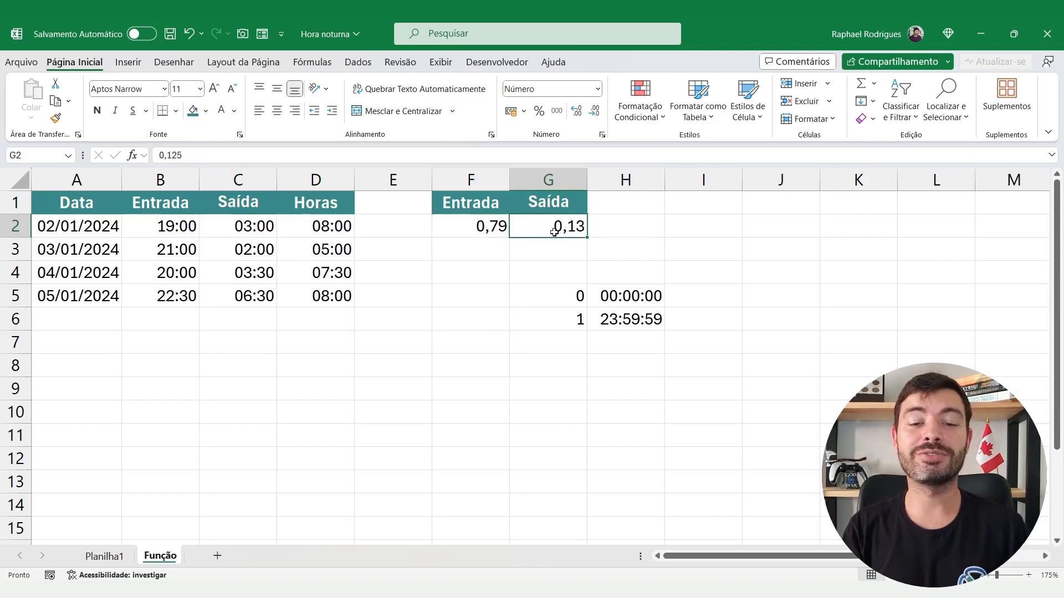
Subtract the Entrada decimal from the Saída decimal in H2 with the formula =G2-F2.
left_click(618, 203)
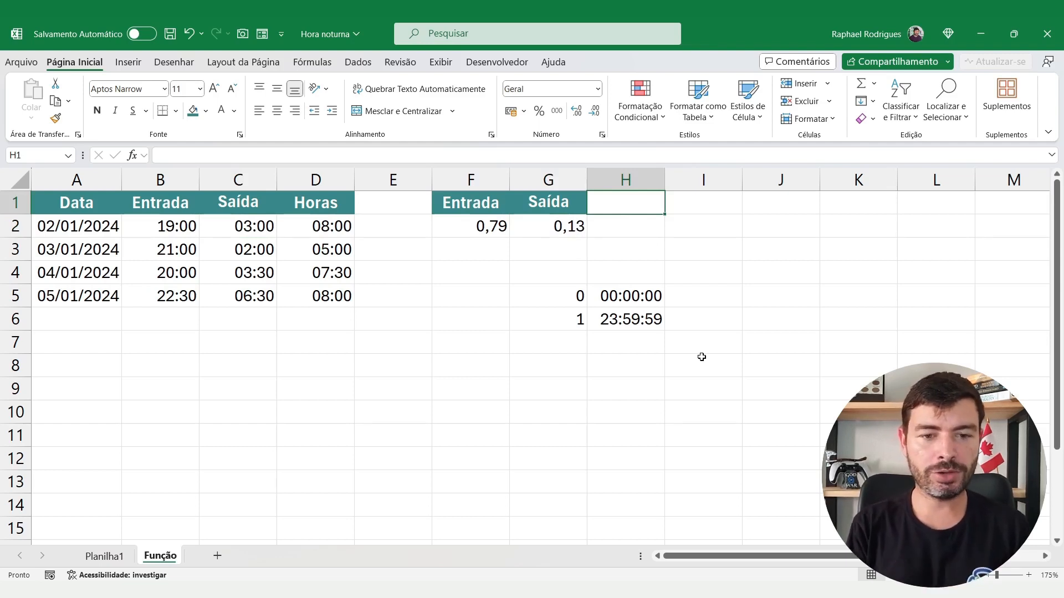
left_click(641, 227)
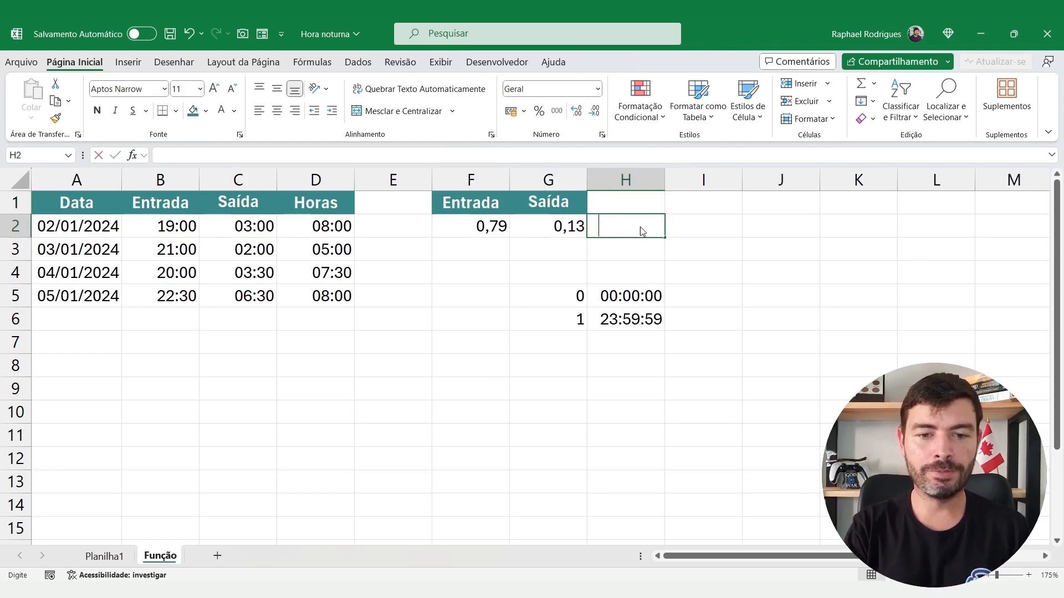
type("=")
left_click(562, 232)
type("-")
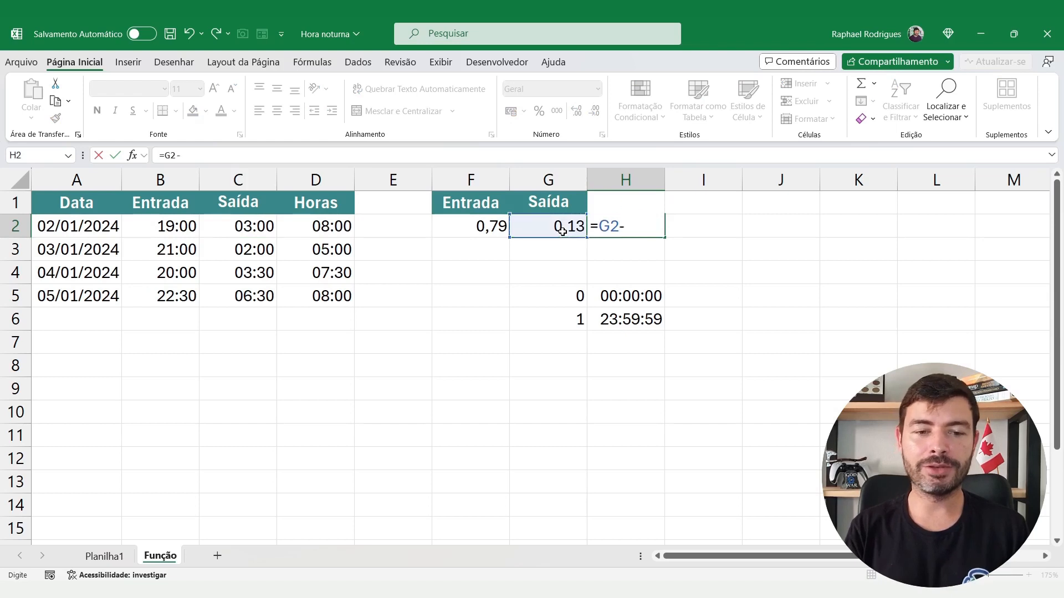
left_click(490, 230)
key("Return")
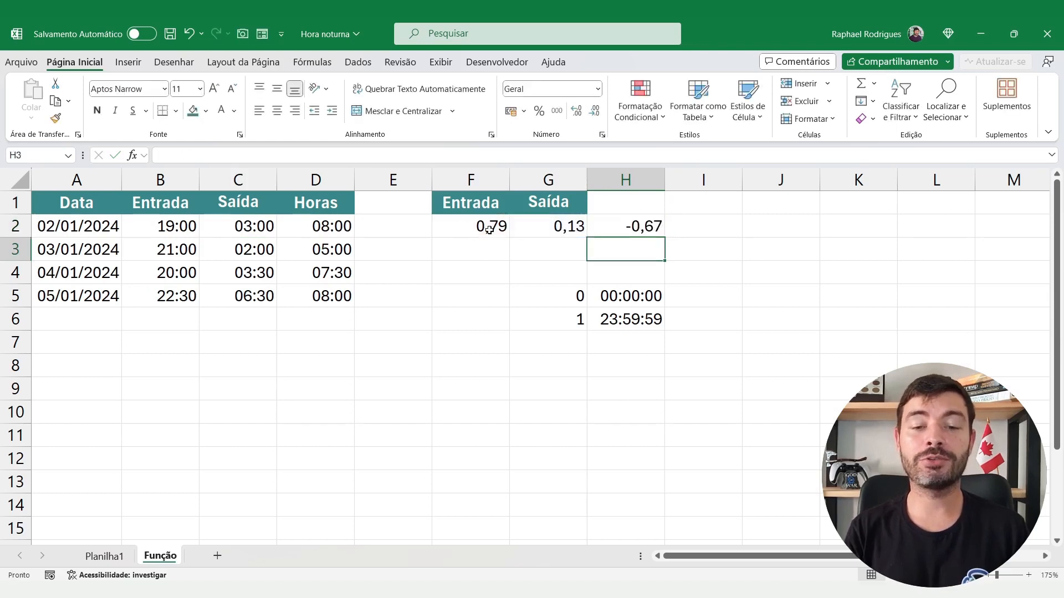
left_click(638, 226)
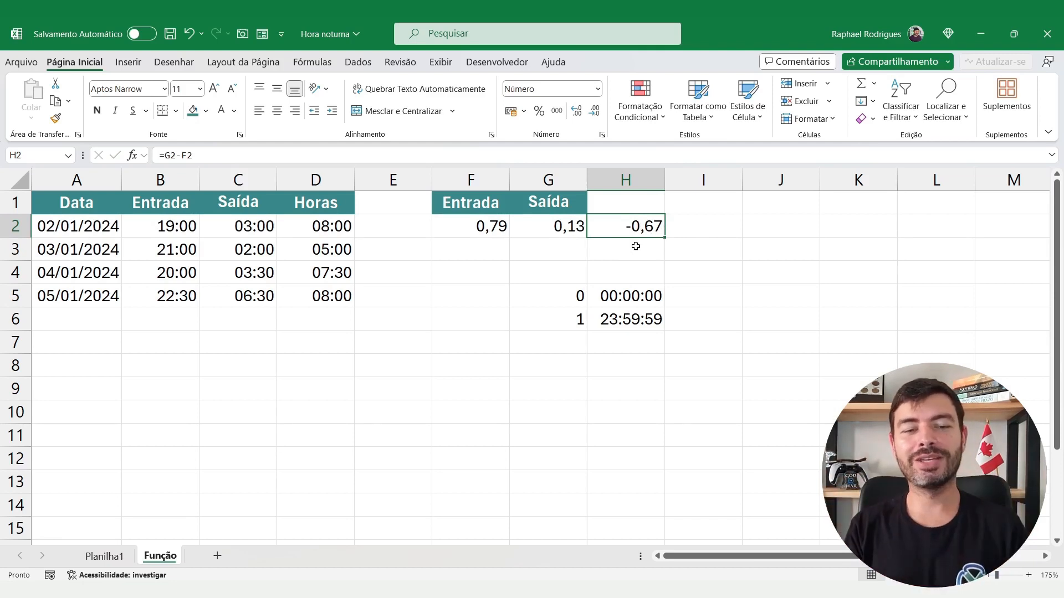
Examine the formula in D2 and temporarily evaluate its C2<B2 comparison without keeping the change.
double_click(337, 226)
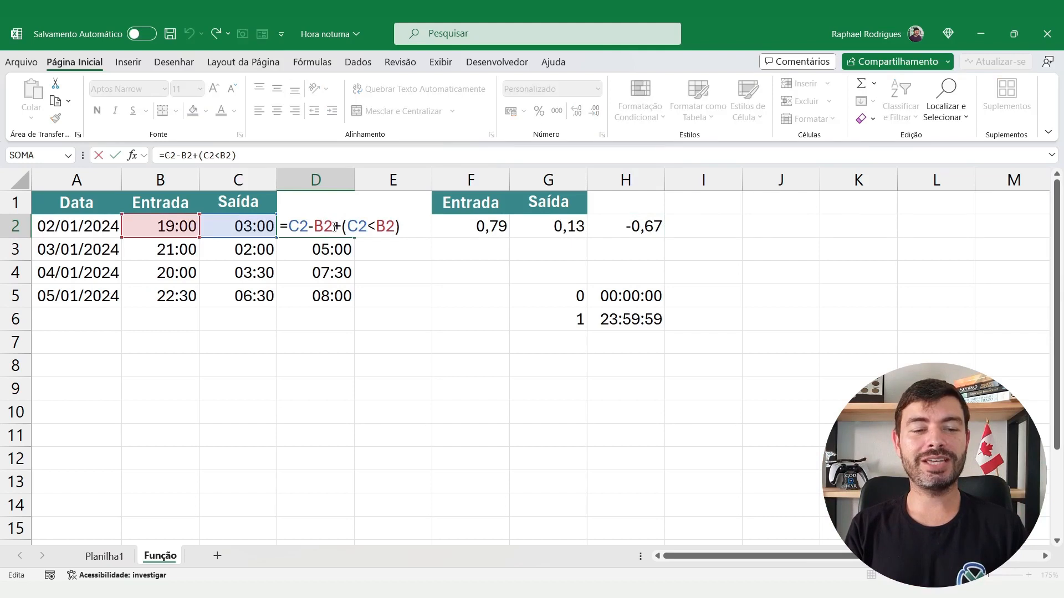
left_click_drag(343, 227, 404, 230)
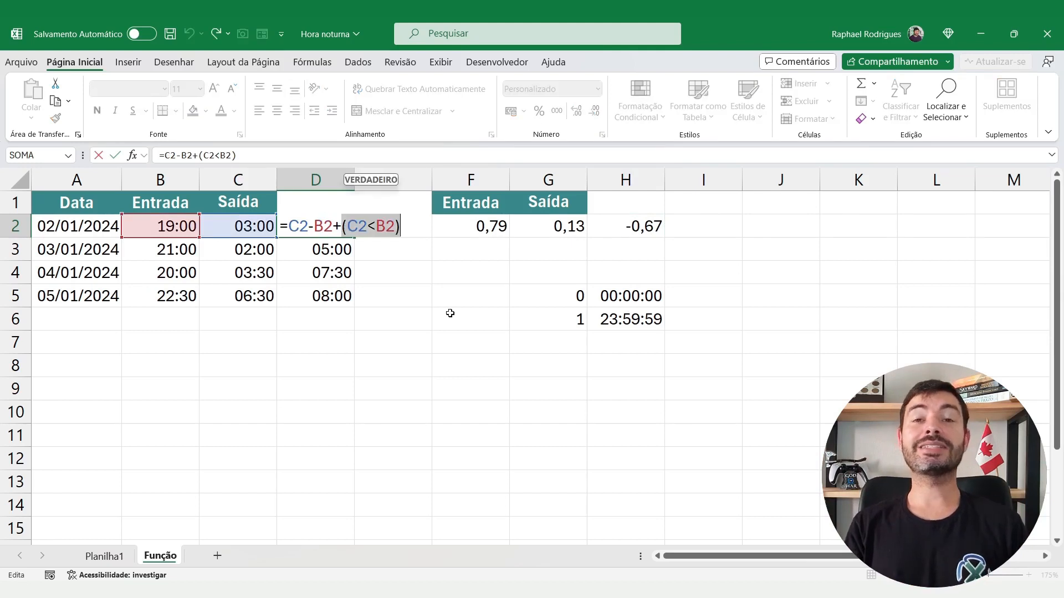
left_click(365, 228)
left_click_drag(367, 227, 353, 227)
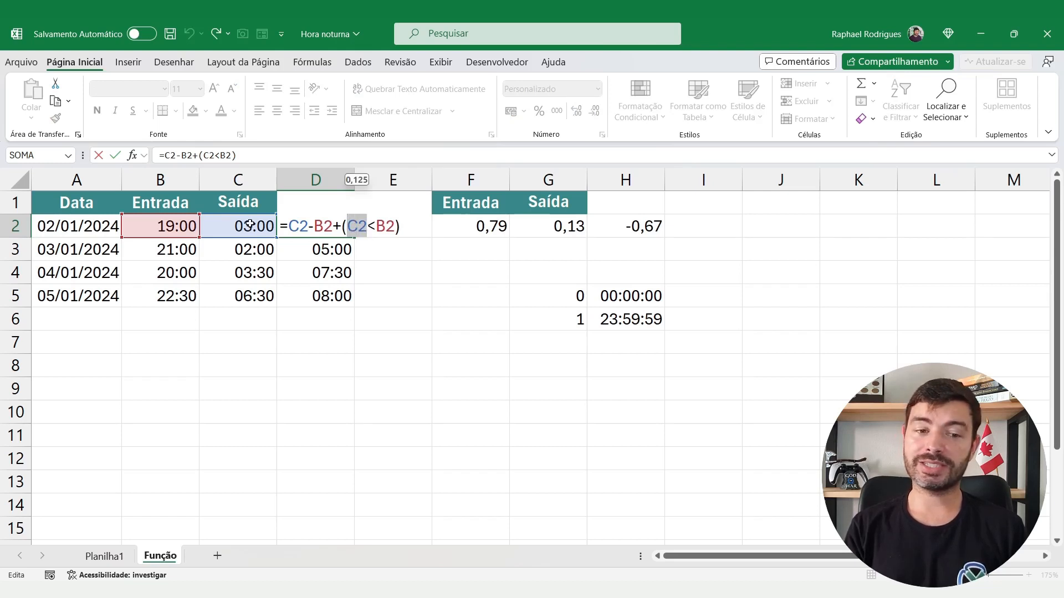
left_click_drag(395, 228, 377, 227)
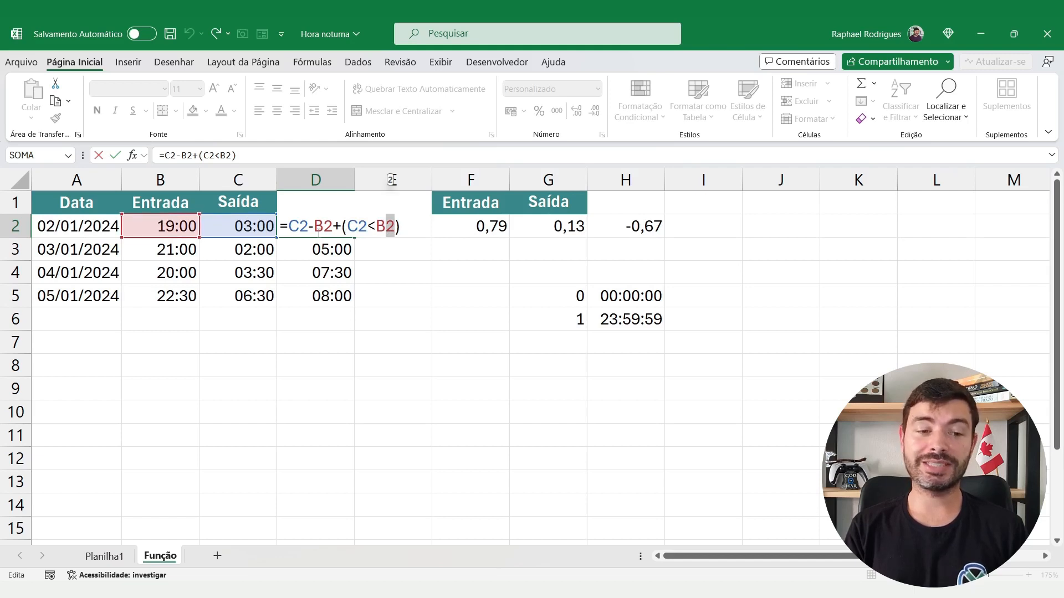
left_click_drag(348, 230, 390, 227)
left_click_drag(390, 226, 395, 227)
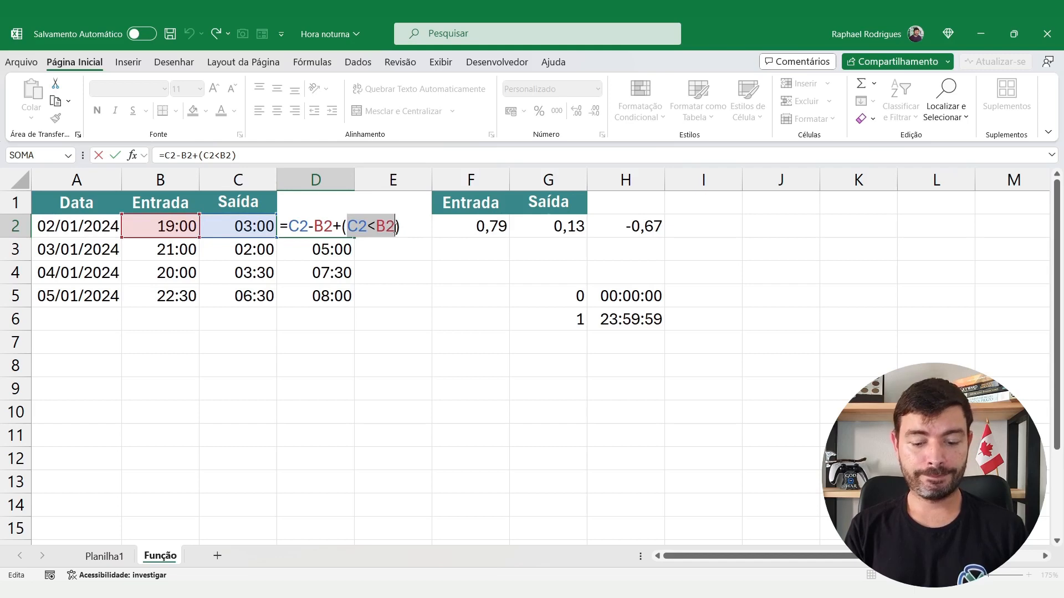
key("F9")
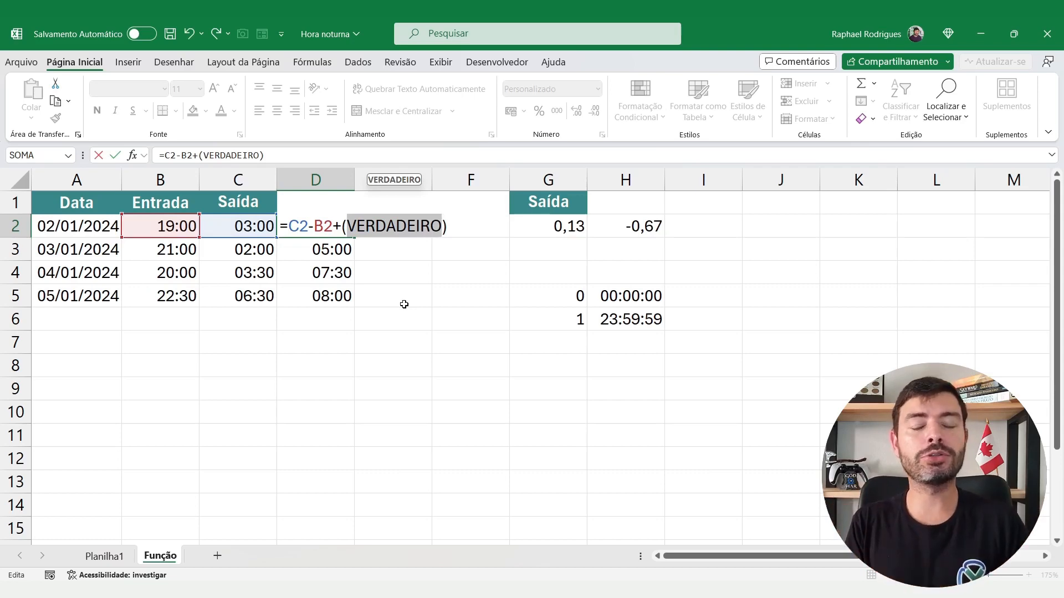
key("Escape")
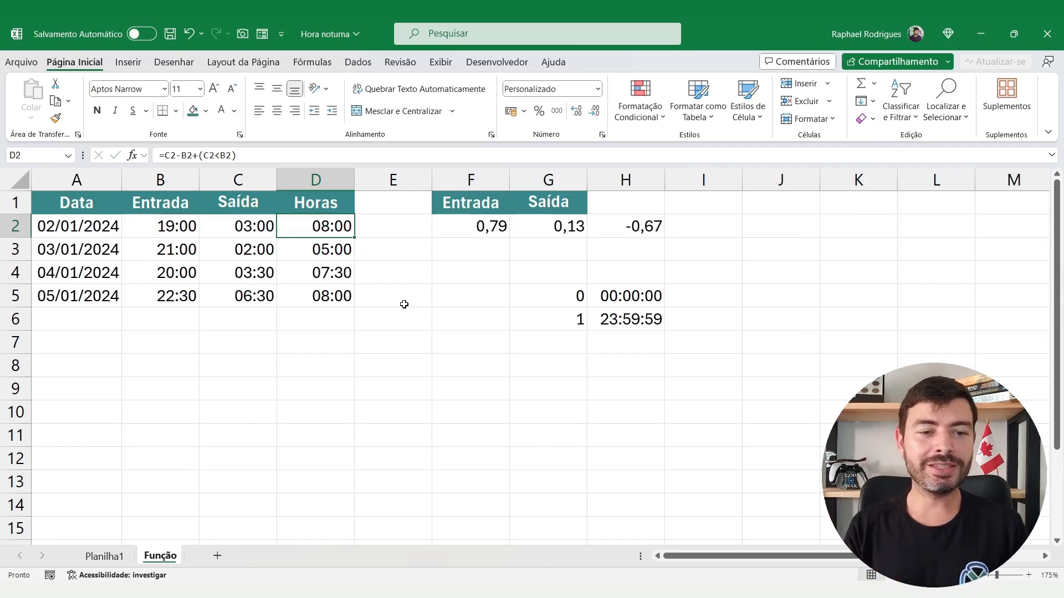
double_click(338, 226)
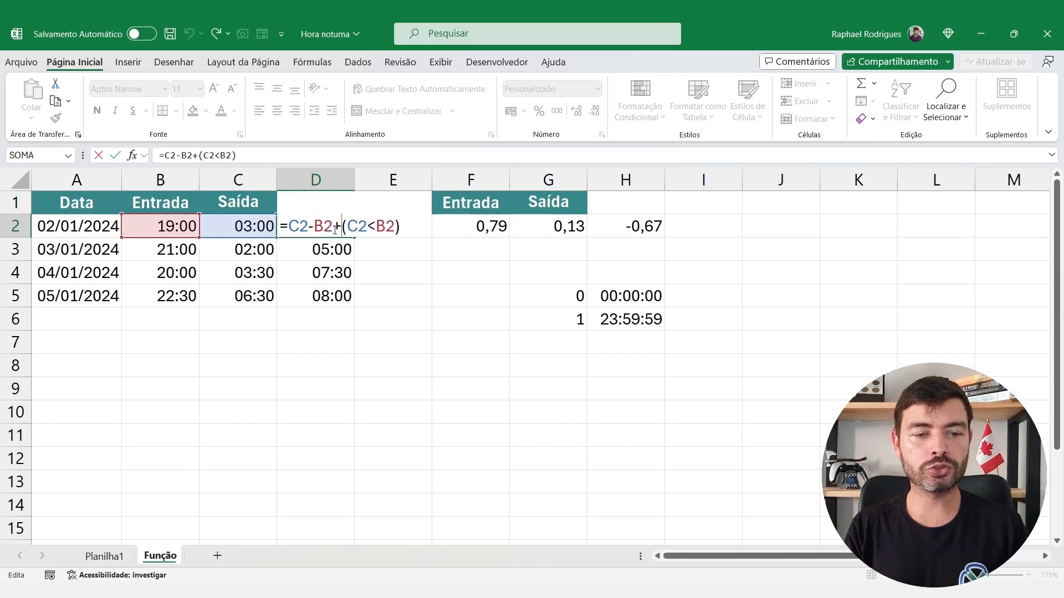
left_click_drag(336, 231, 435, 235)
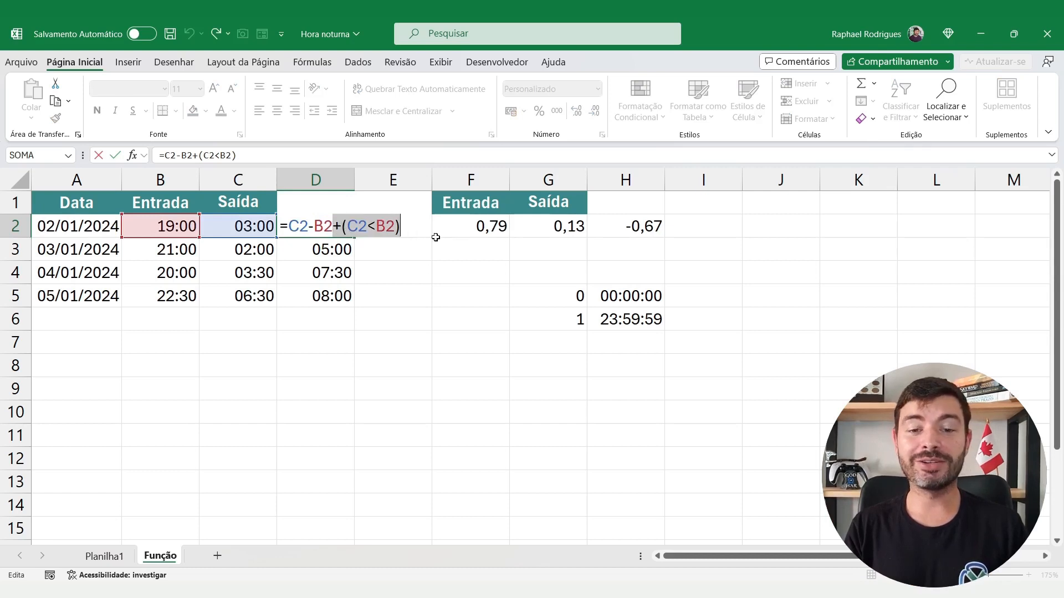
Add 1 to the decimal difference by entering the formula =H2+1 in I2.
left_click(700, 227)
type("=")
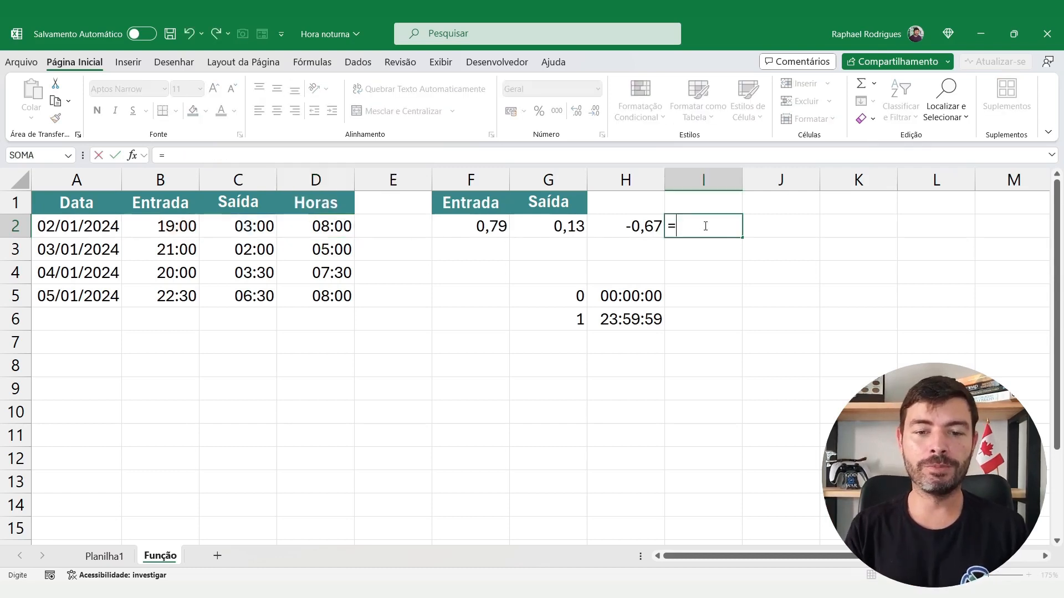
left_click(619, 225)
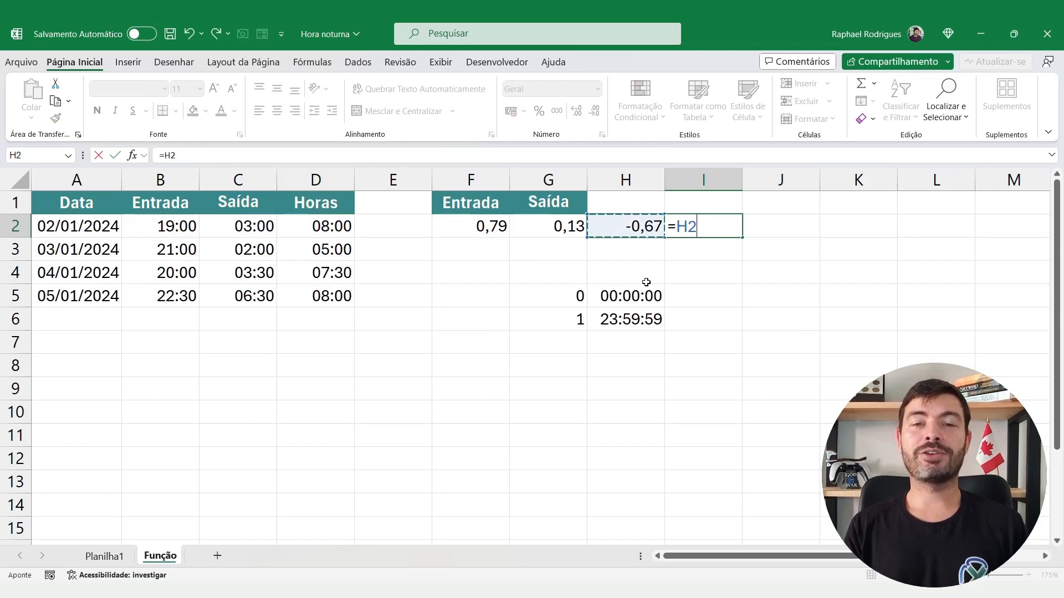
type("+")
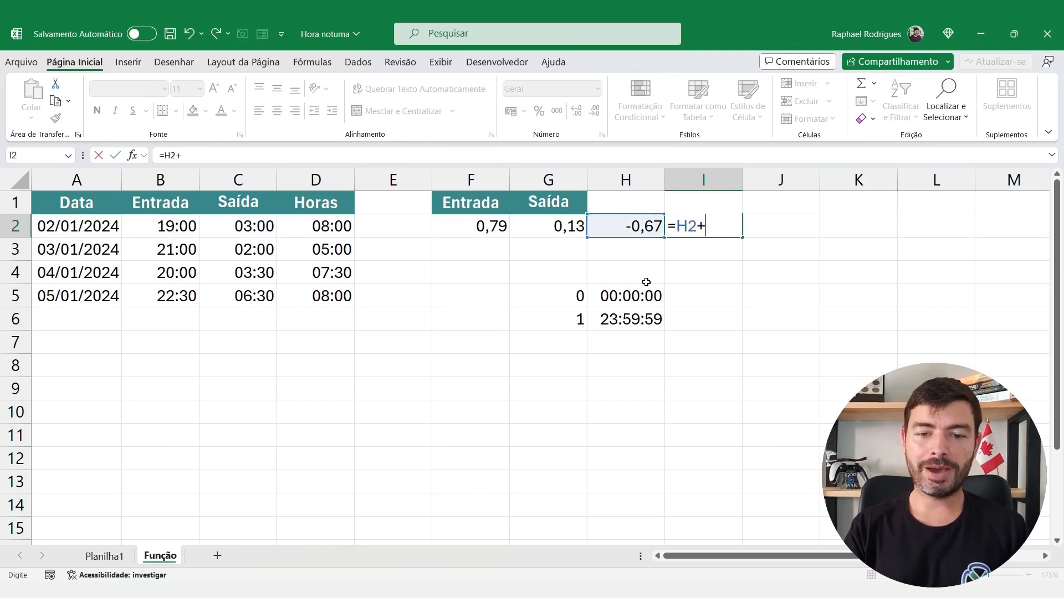
type("1")
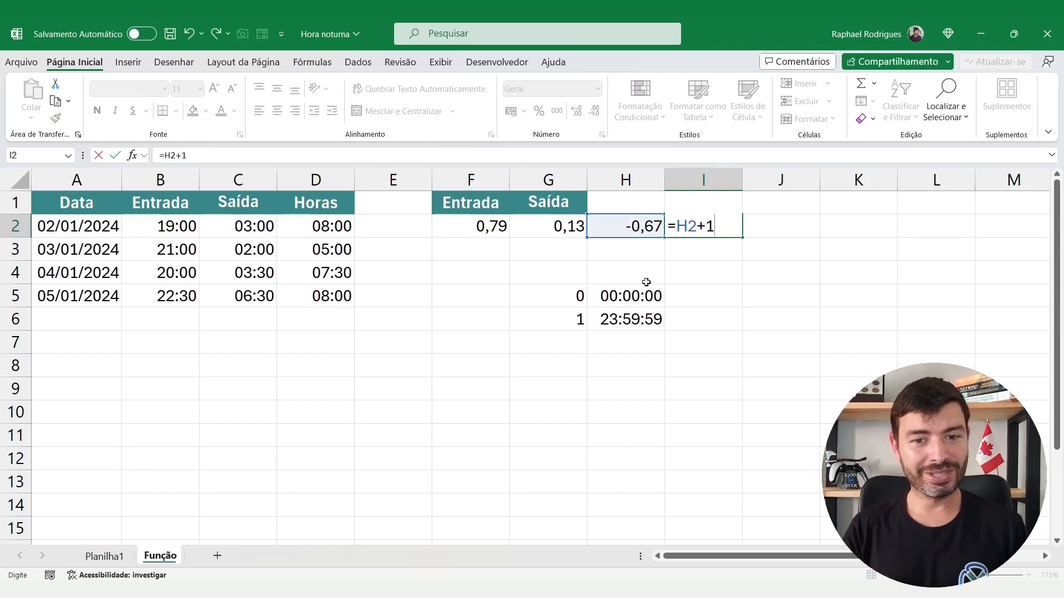
key("Return")
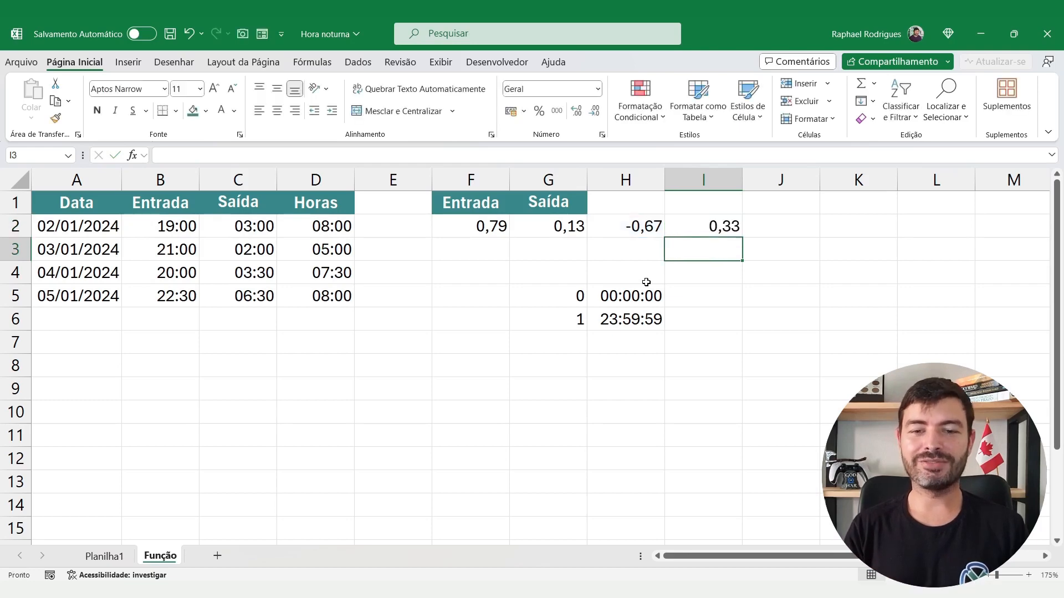
Format the result in I2 as Hora.
left_click(738, 226)
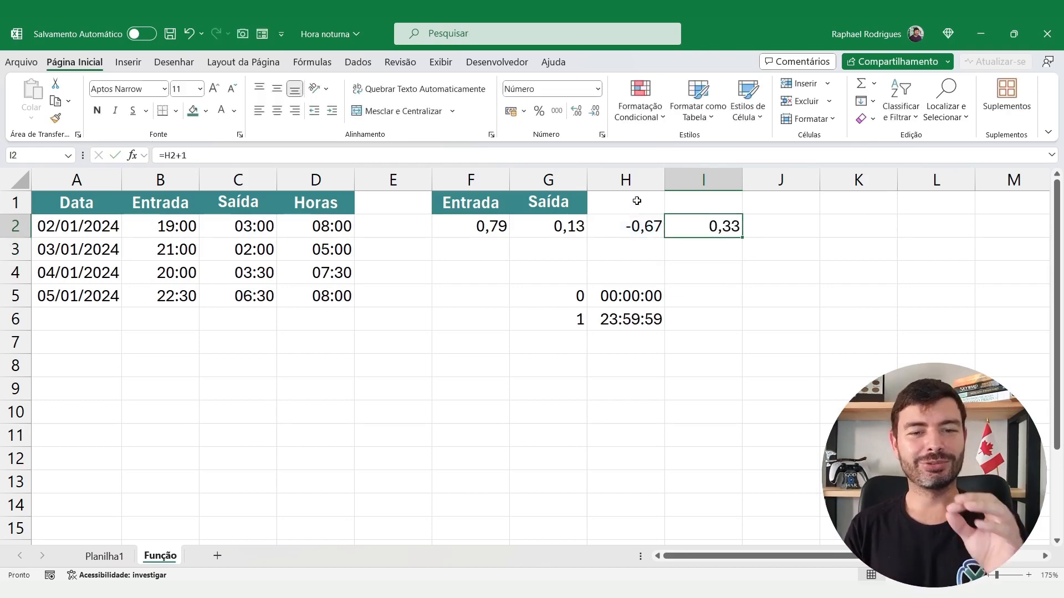
left_click(597, 89)
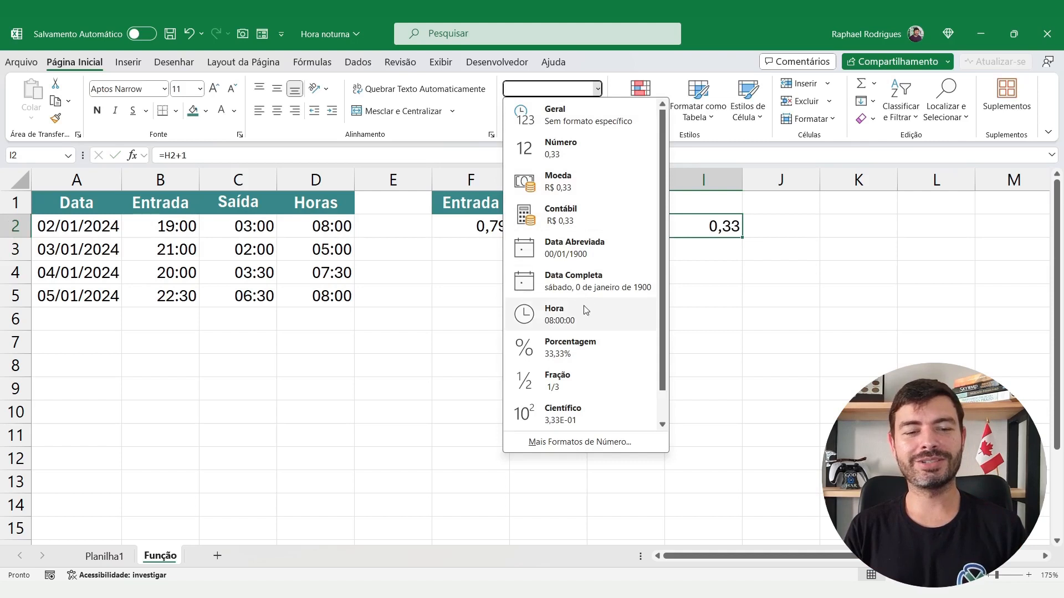
left_click(559, 314)
Review the +(C2<B2) term of the Horas formula in D2, leaving the formula as it is.
left_click(332, 228)
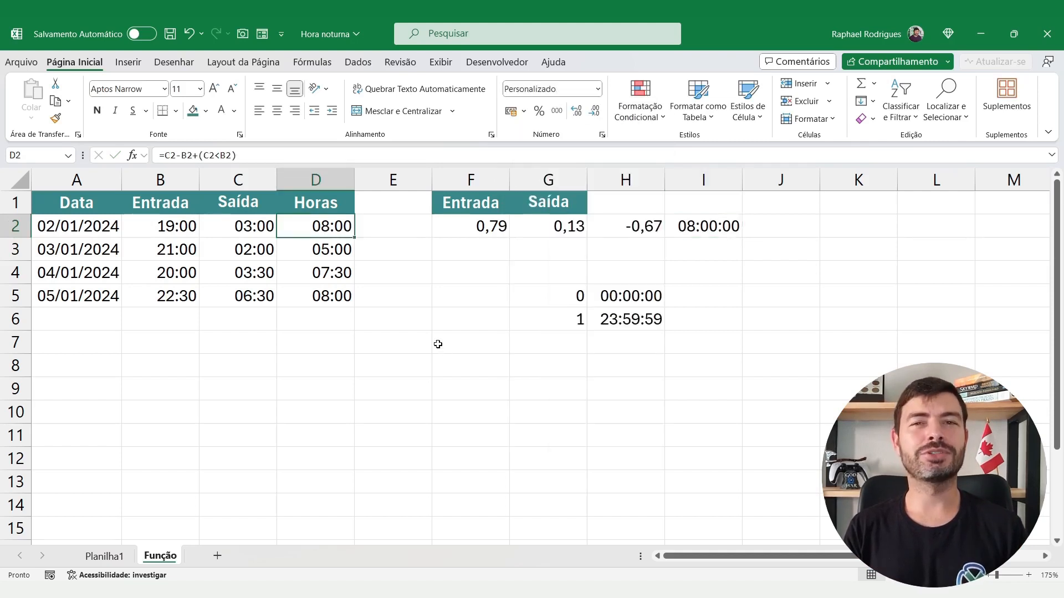
double_click(331, 227)
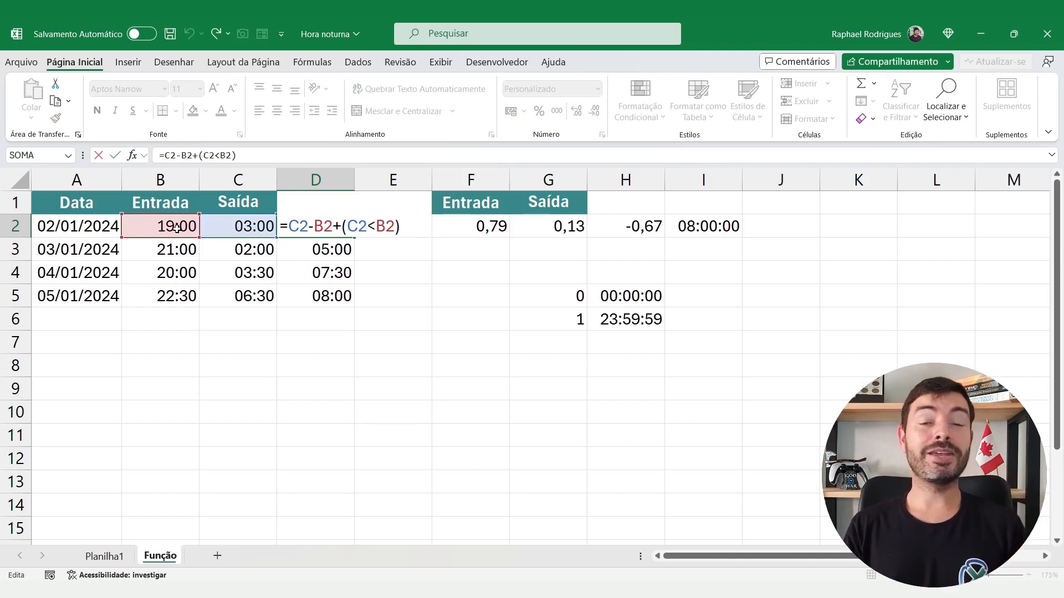
left_click_drag(332, 226, 400, 226)
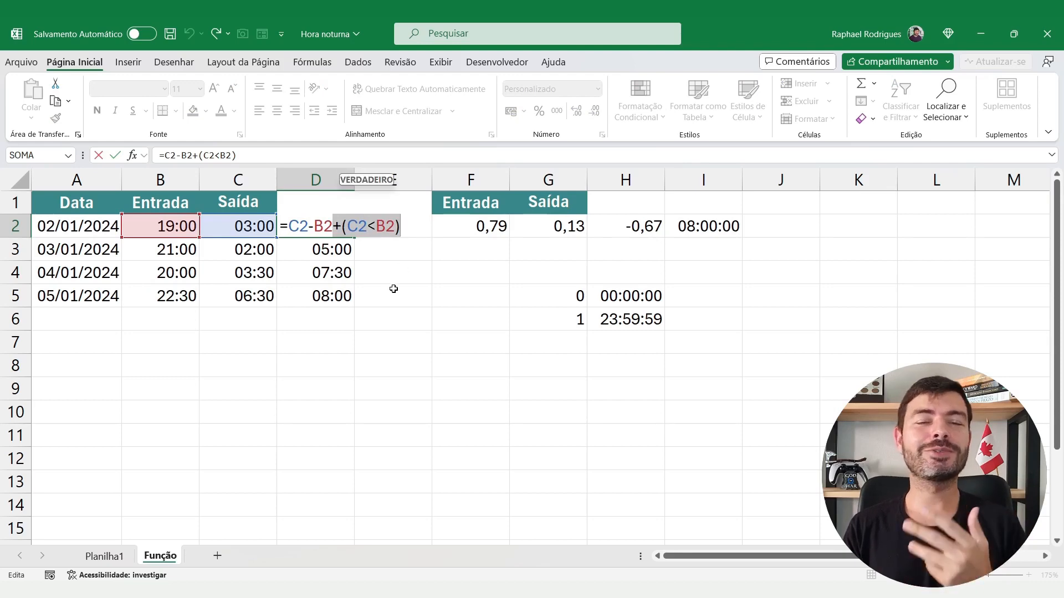
key("Escape")
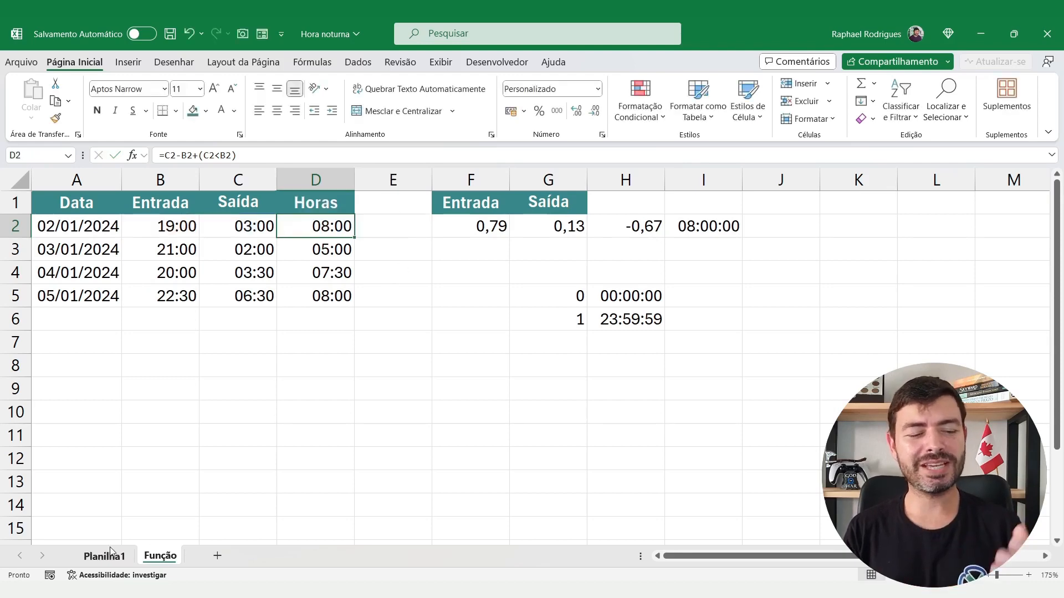
Switch to the Planilha1 sheet and review the full date-and-time entries in B2:C2 and the subtraction formula in D2.
key("ctrl+Page_Up")
left_click_drag(253, 233, 357, 228)
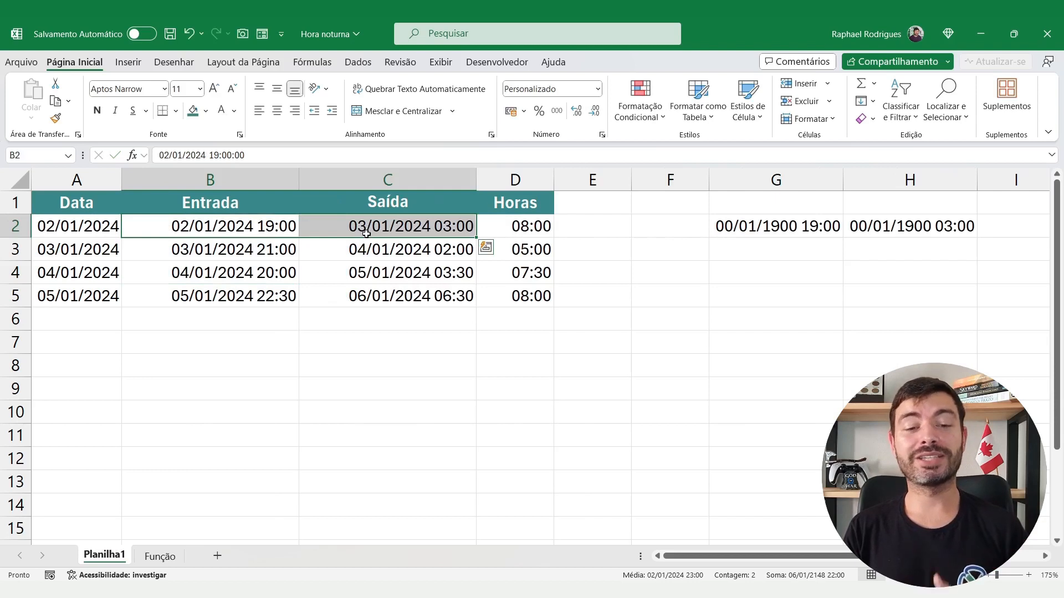
left_click(528, 230)
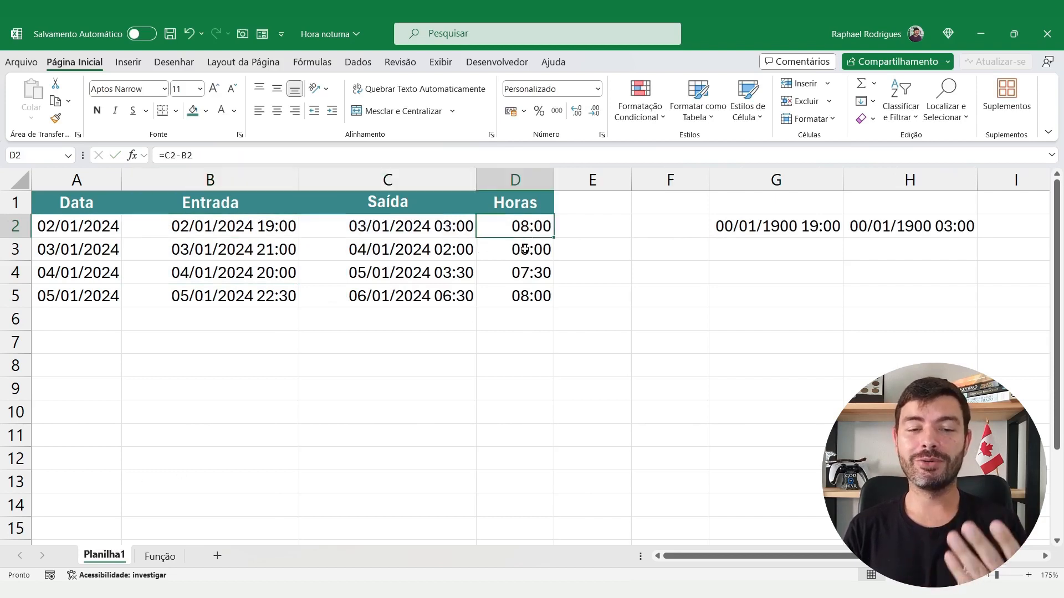
Return to the Função sheet and examine the (C2<B2) comparison in D2's formula once more.
left_click(169, 558)
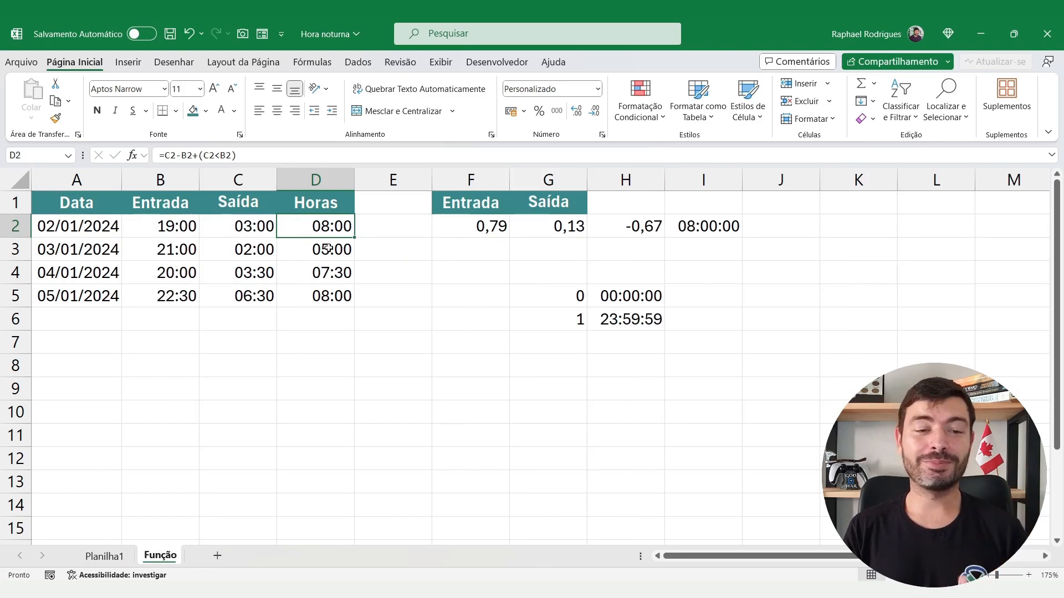
double_click(327, 231)
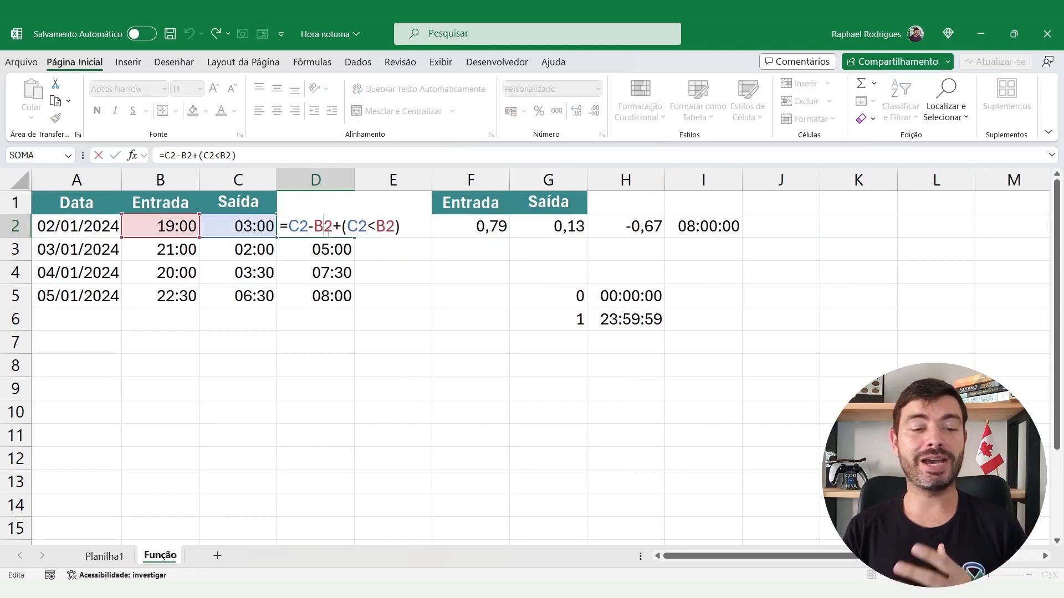
left_click_drag(333, 227, 418, 220)
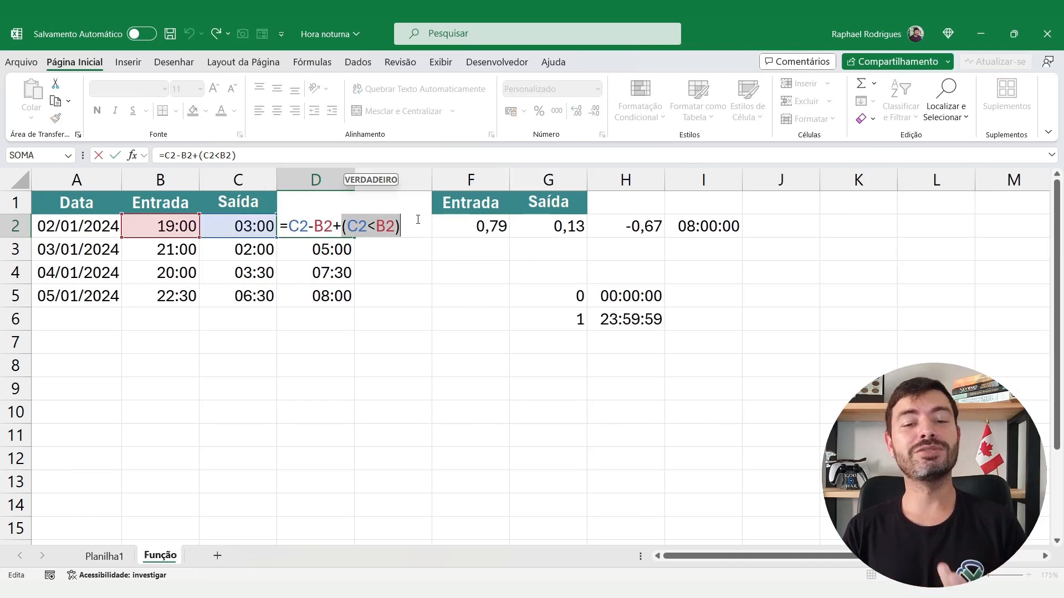
key("Escape")
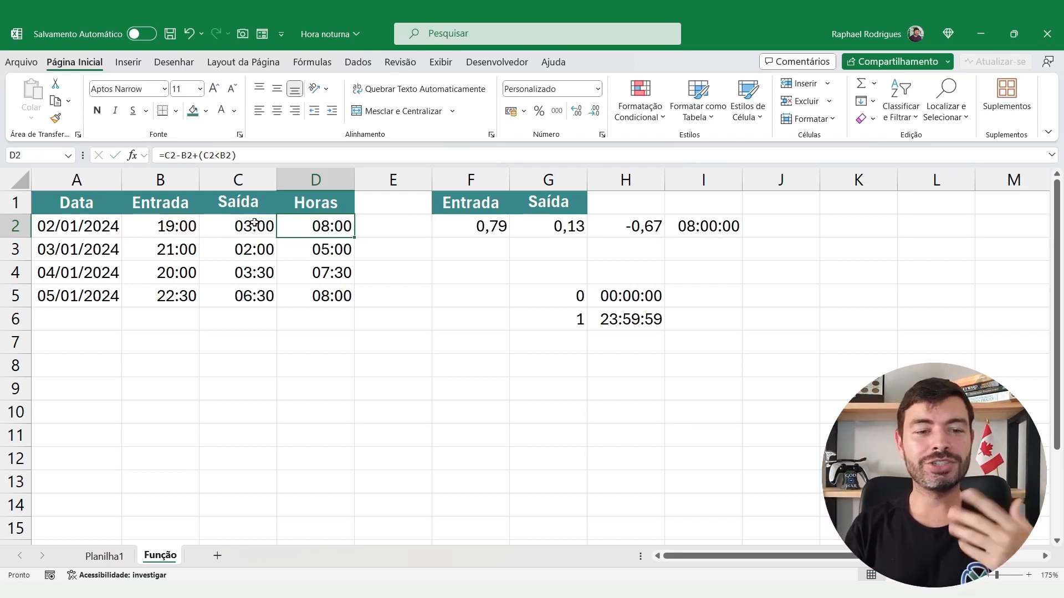
double_click(300, 226)
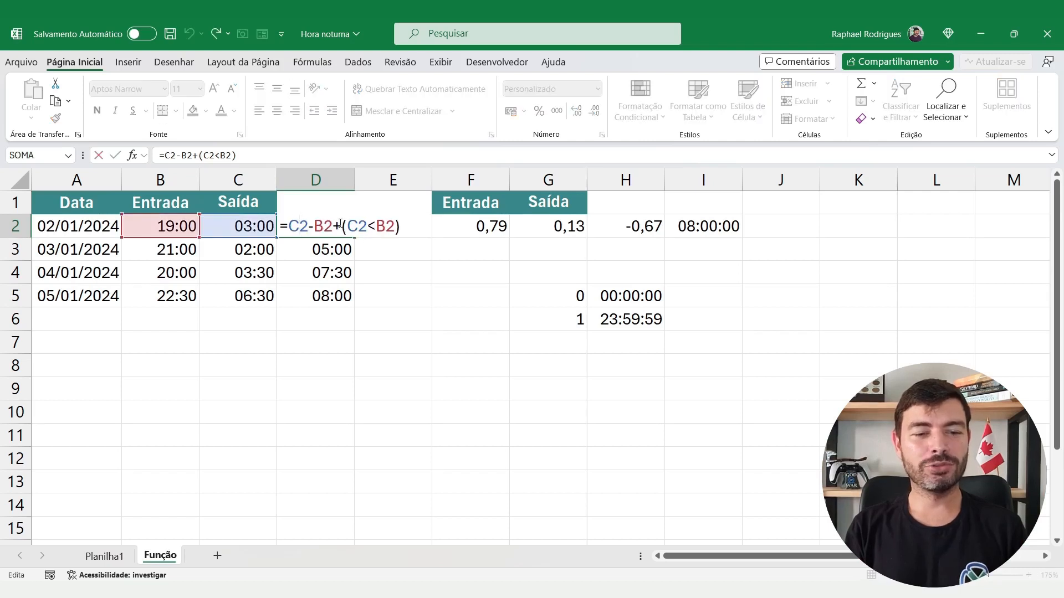
left_click_drag(340, 226, 413, 221)
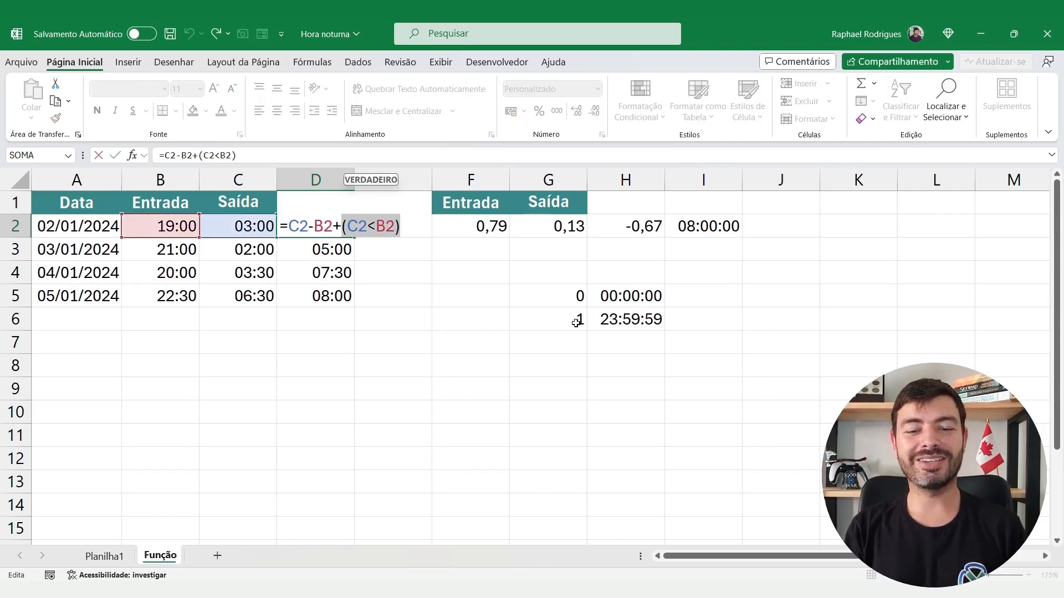